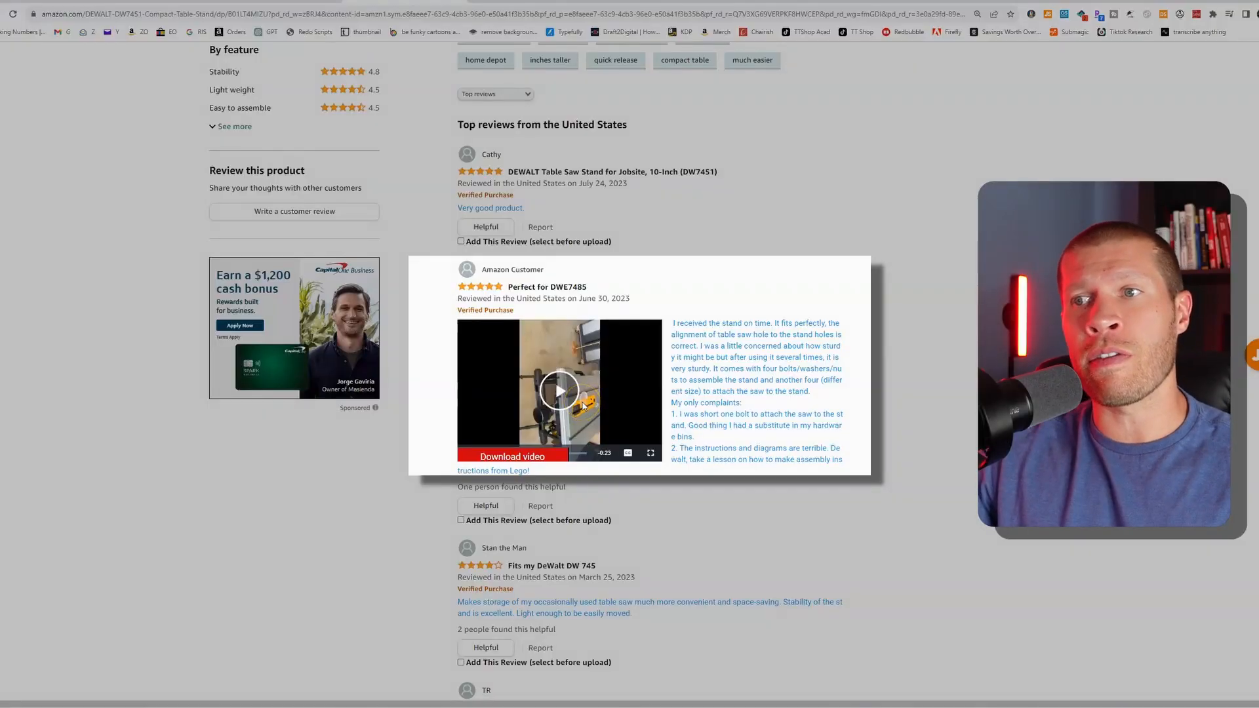
- Examine the product videos and customer review videos offered on the DEWALT table saw stand page
click(512, 460)
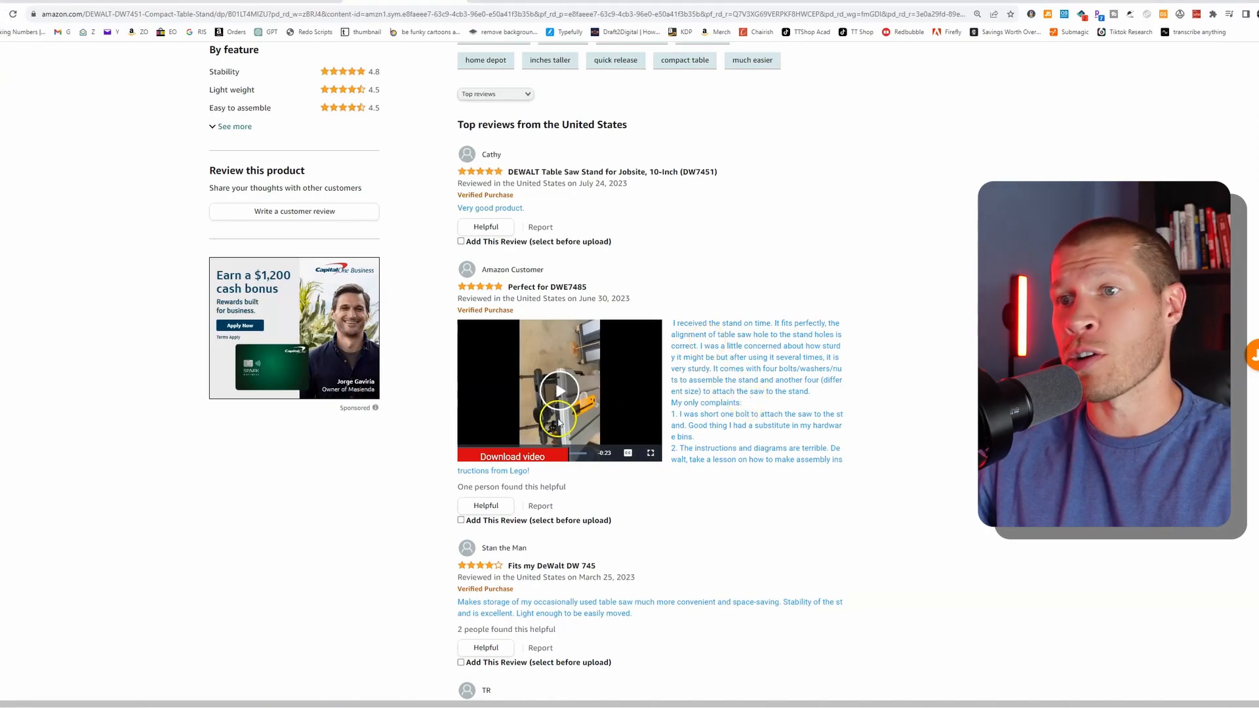
scroll(657, 387, up, 15)
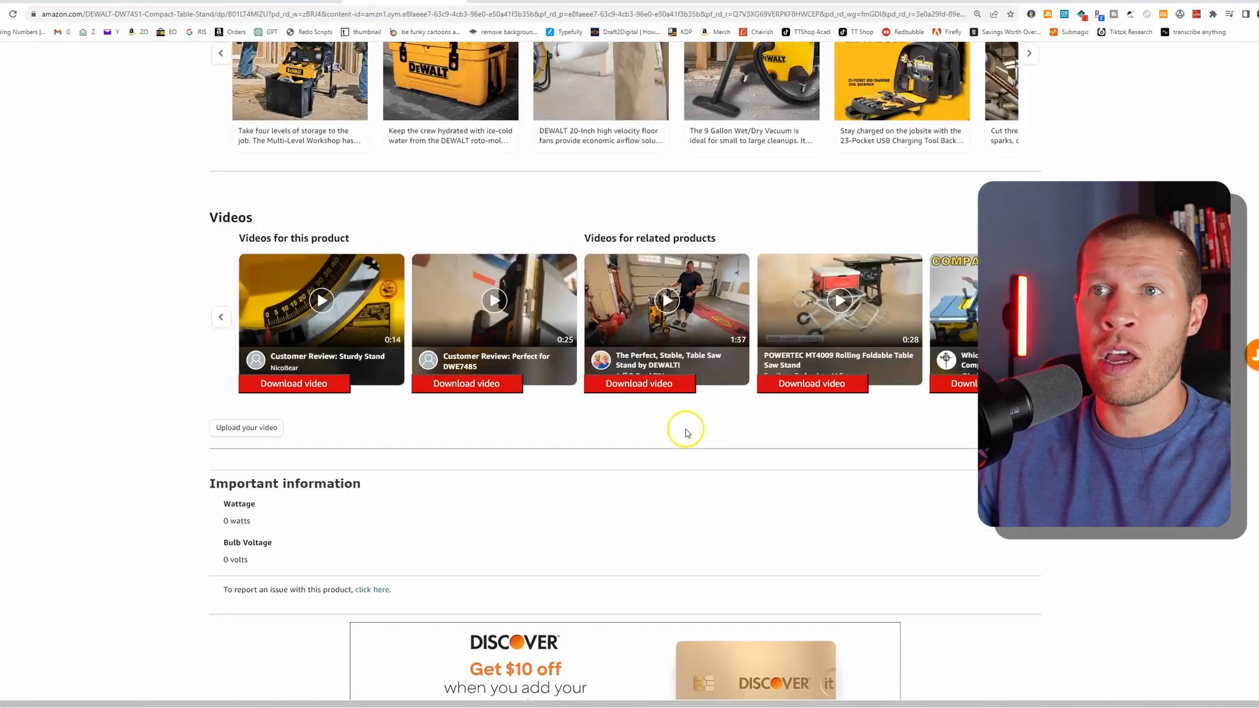
scroll(685, 432, up, 10)
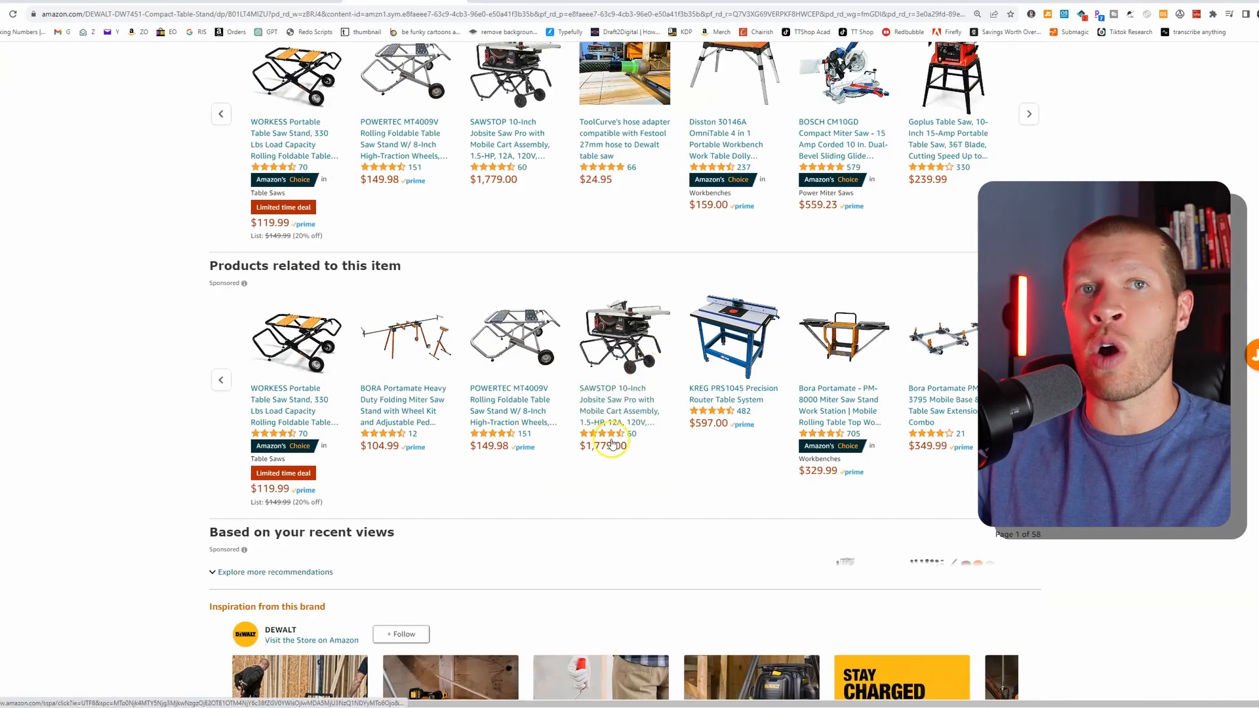
scroll(611, 445, down, 9)
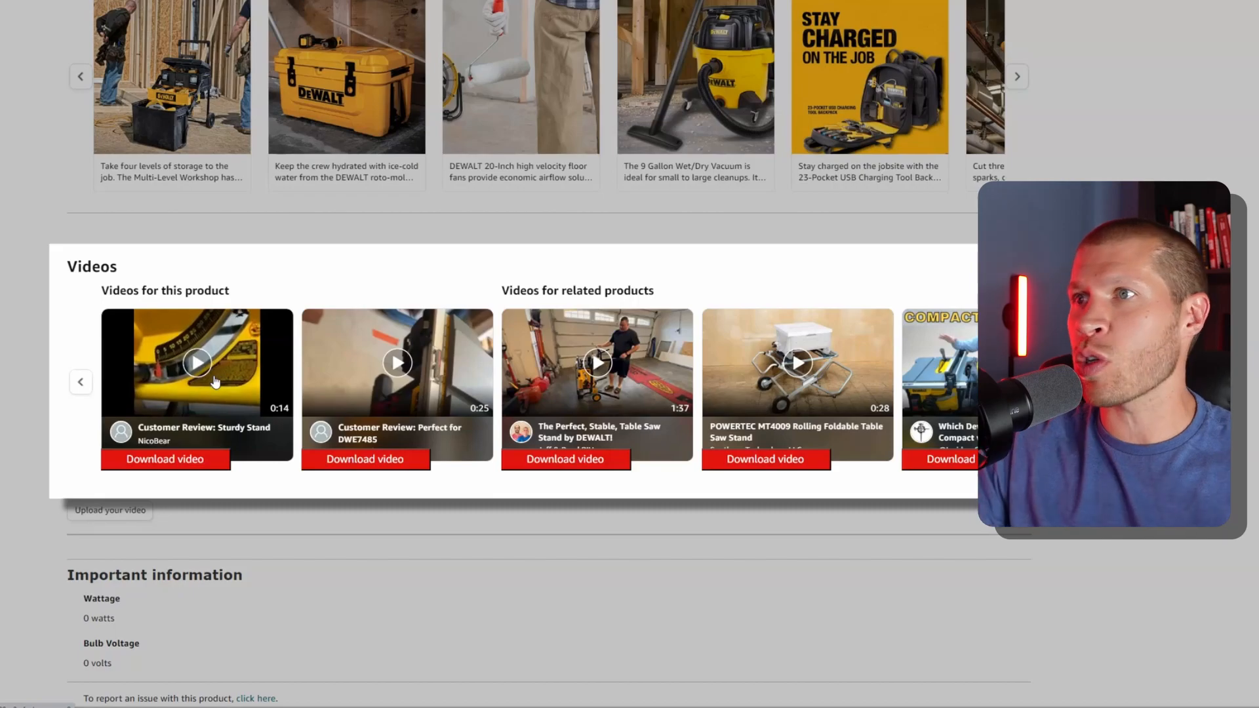
click(226, 393)
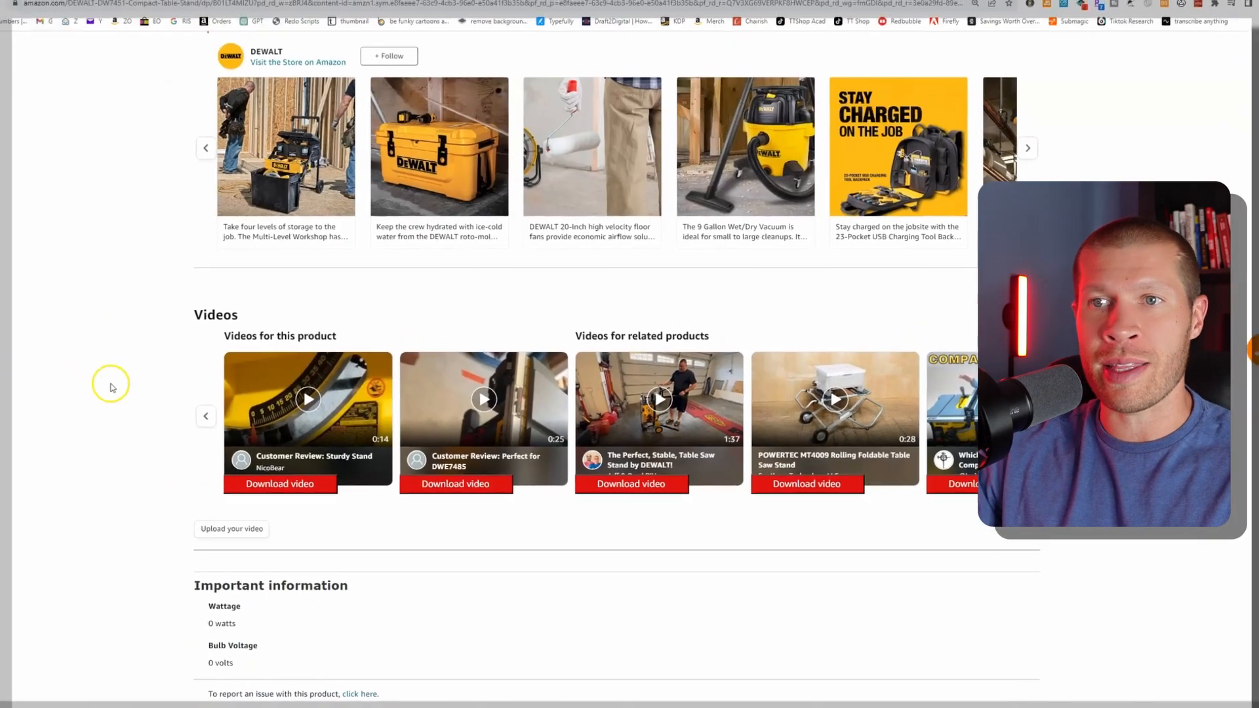
scroll(124, 400, down, 8)
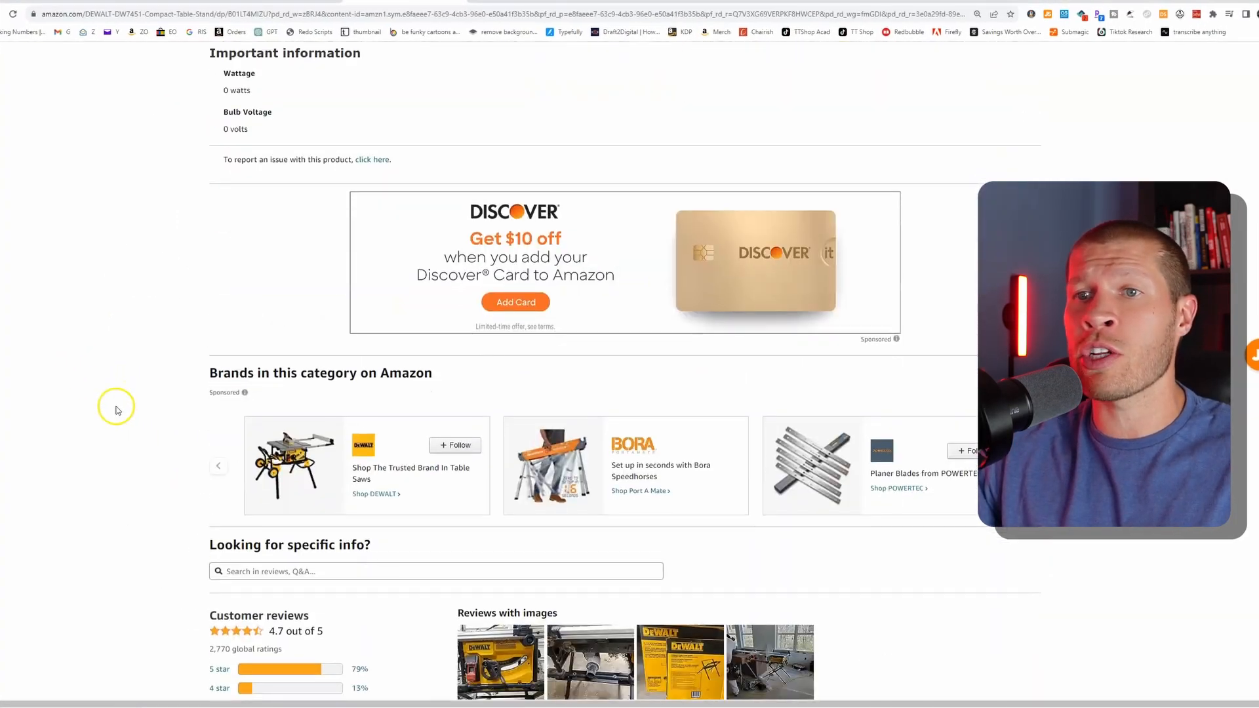
scroll(114, 405, down, 2)
scroll(554, 483, down, 5)
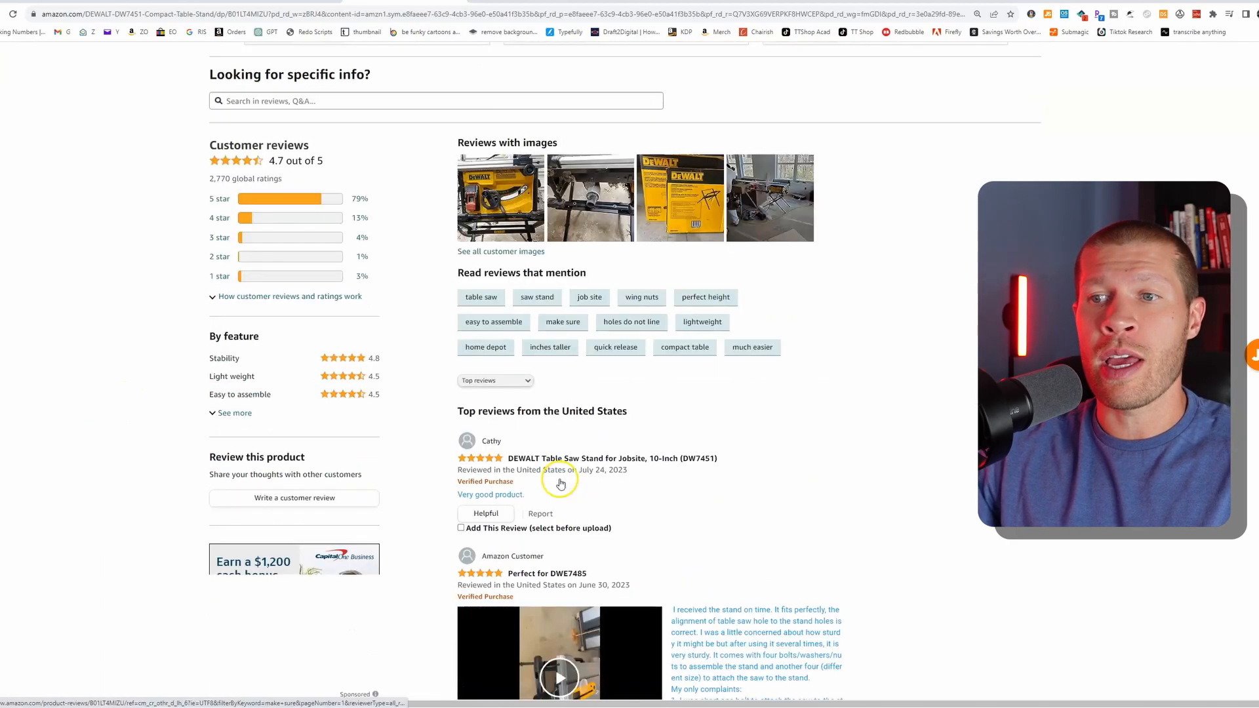
scroll(721, 416, down, 3)
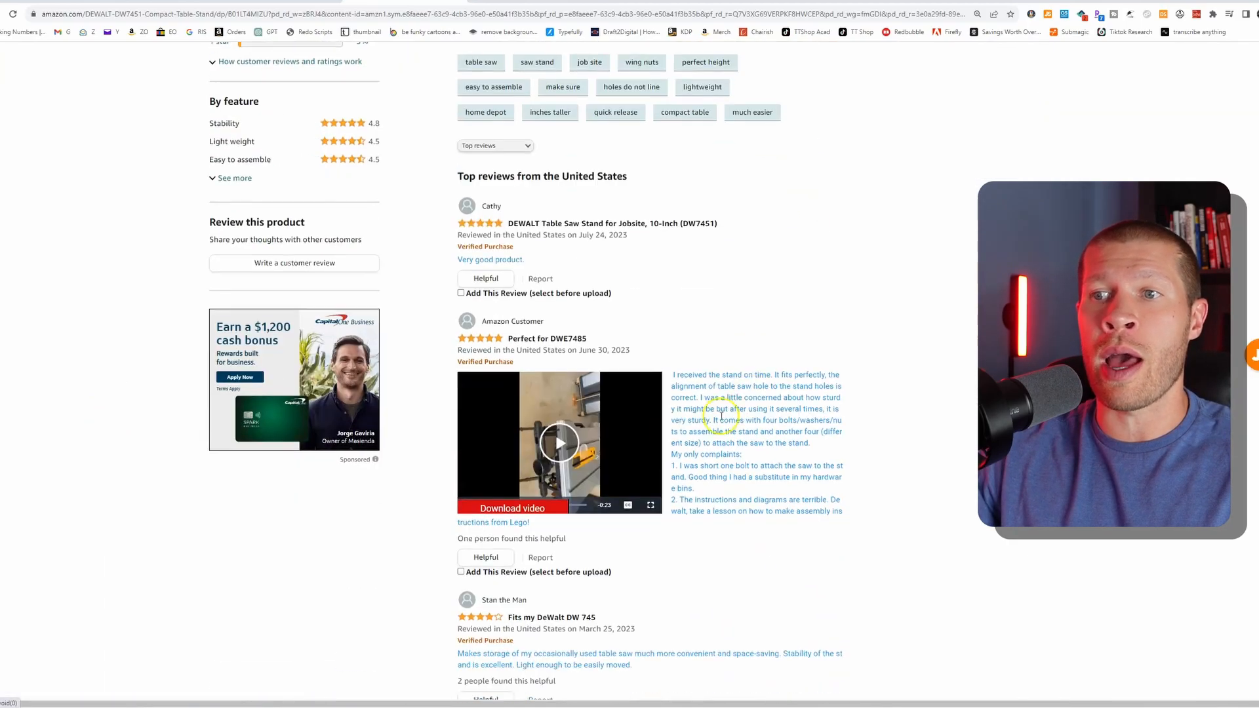
scroll(577, 438, up, 4)
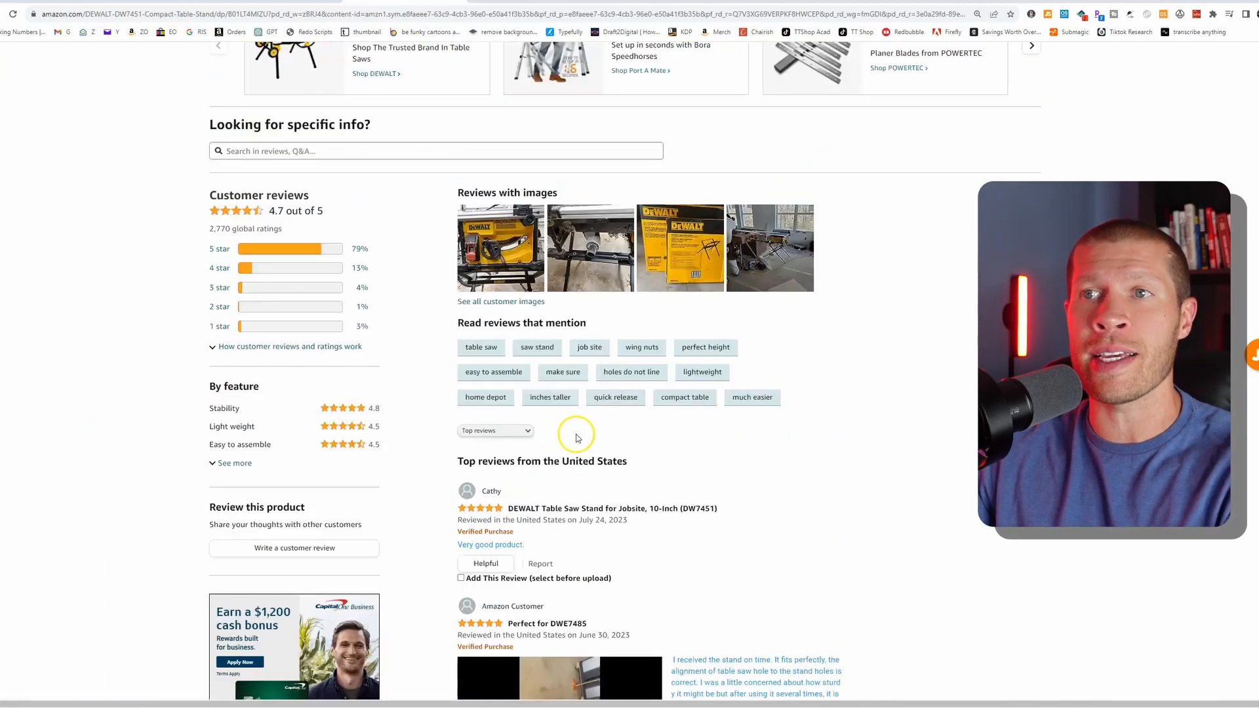
scroll(577, 438, up, 10)
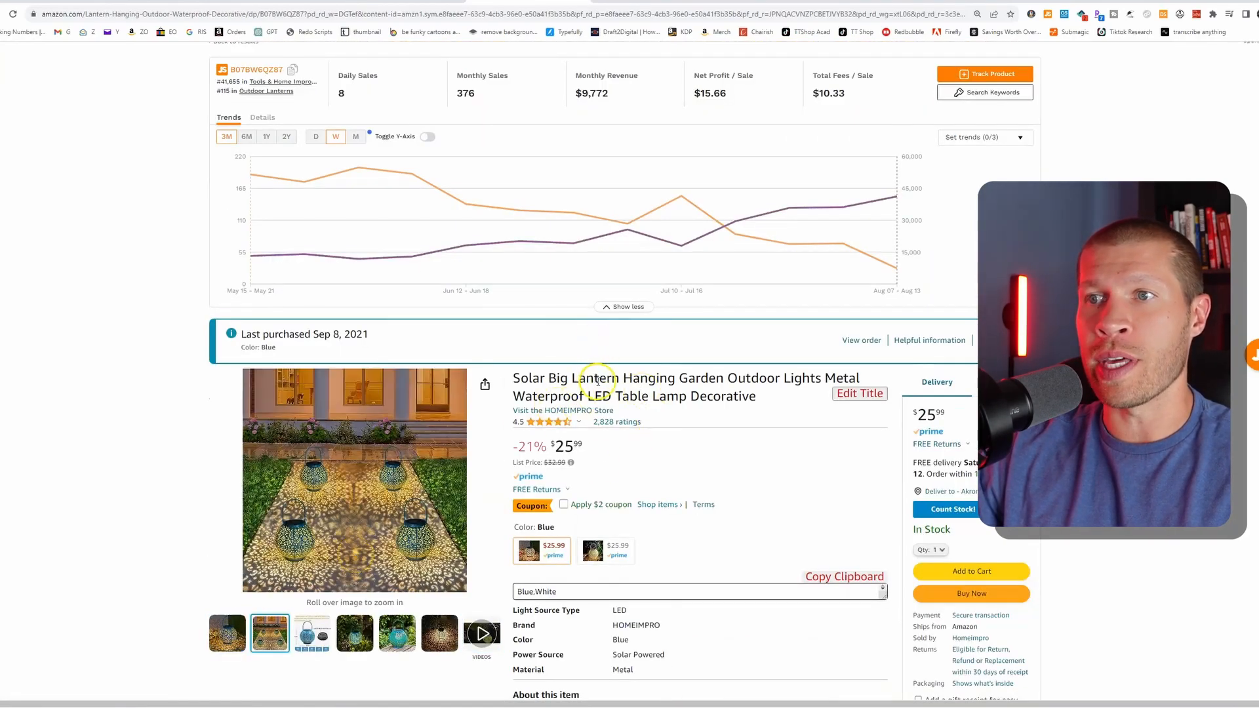
- Watch the Blue solar lantern product video from near its beginning at a lower volume
scroll(393, 419, down, 2)
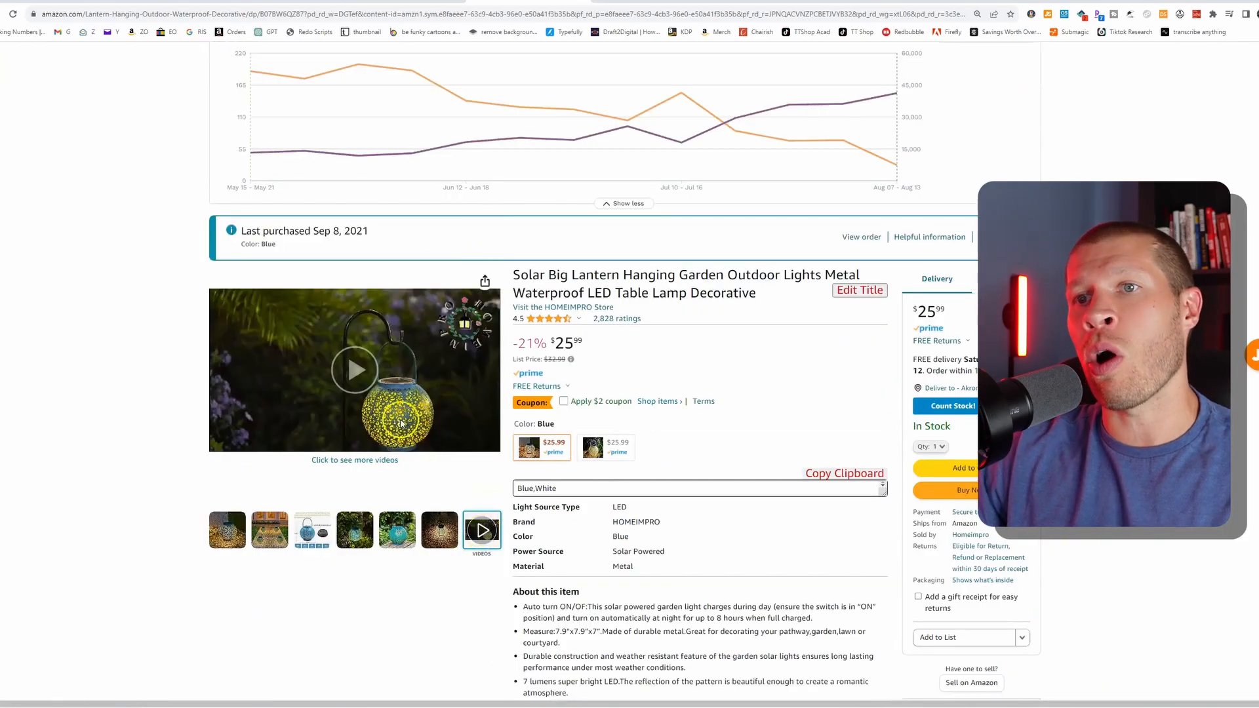
click(367, 372)
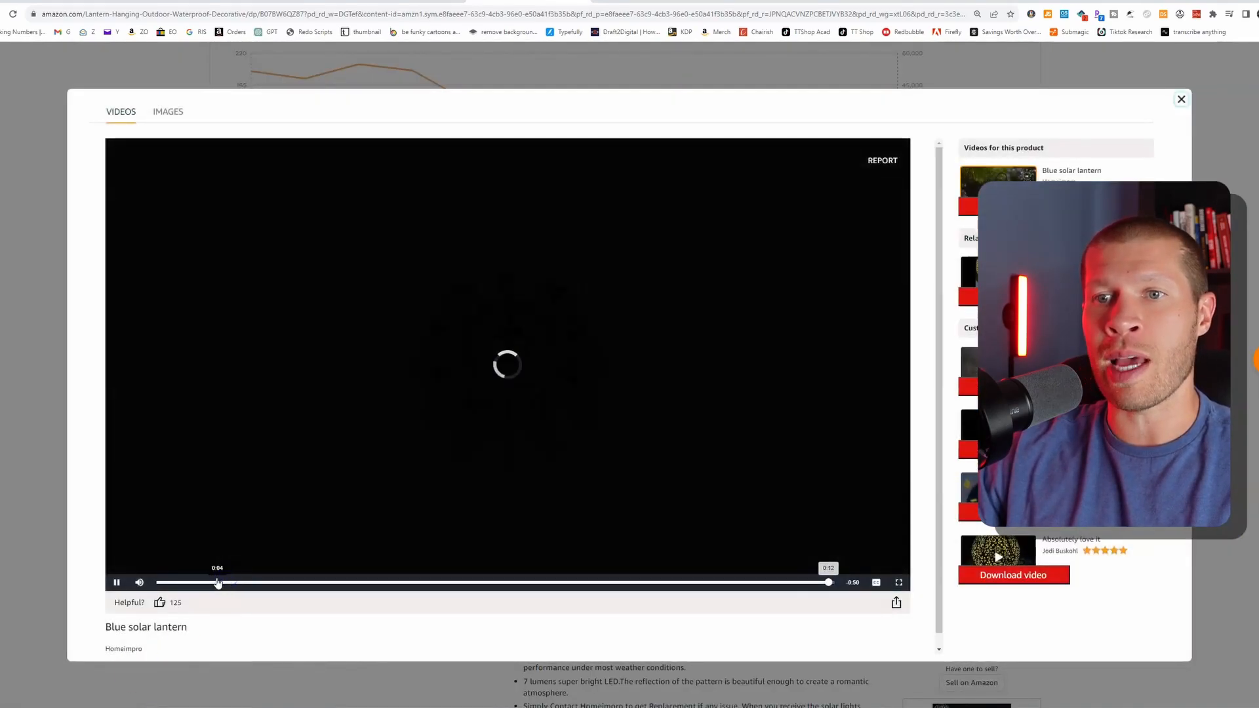
click(304, 582)
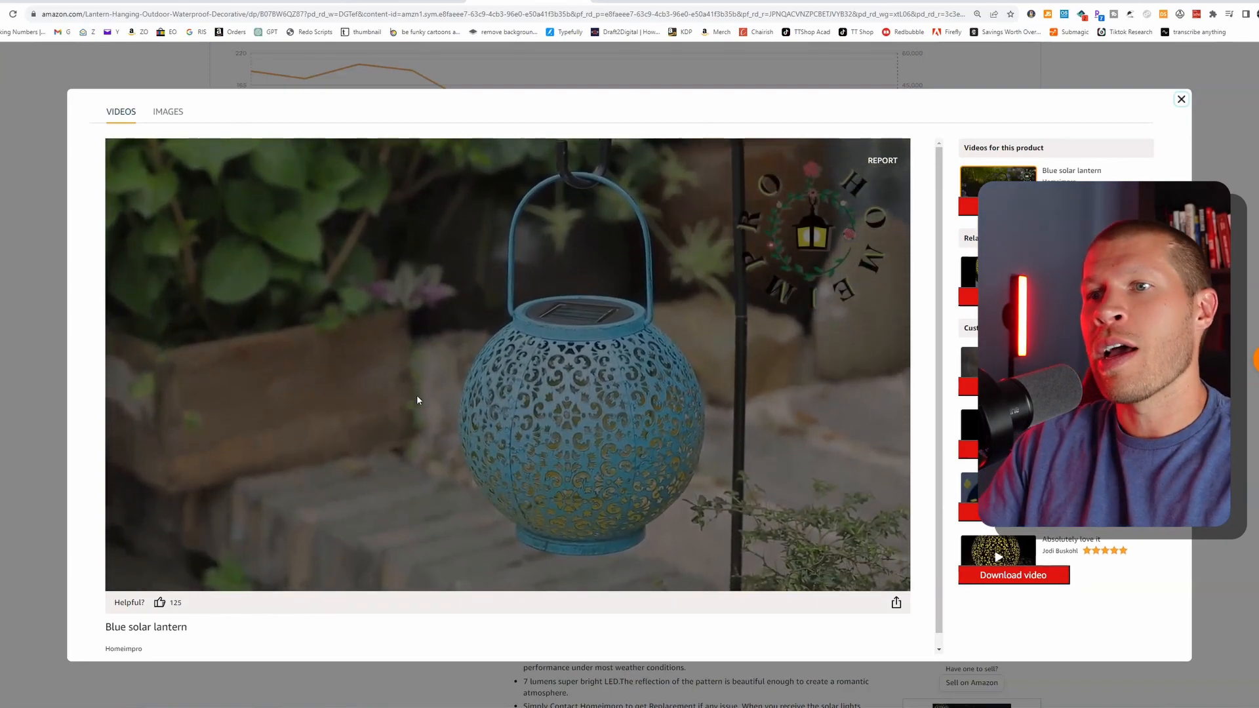
key(XF86AudioLowerVolume)
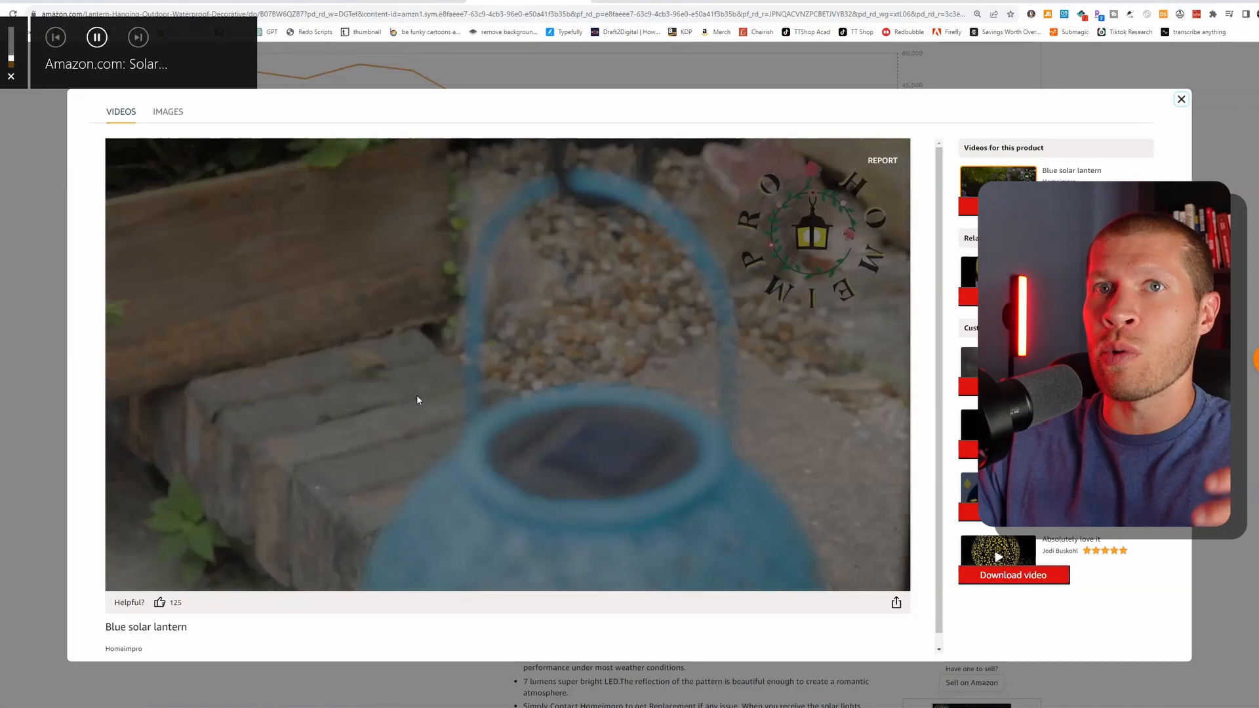
click(440, 389)
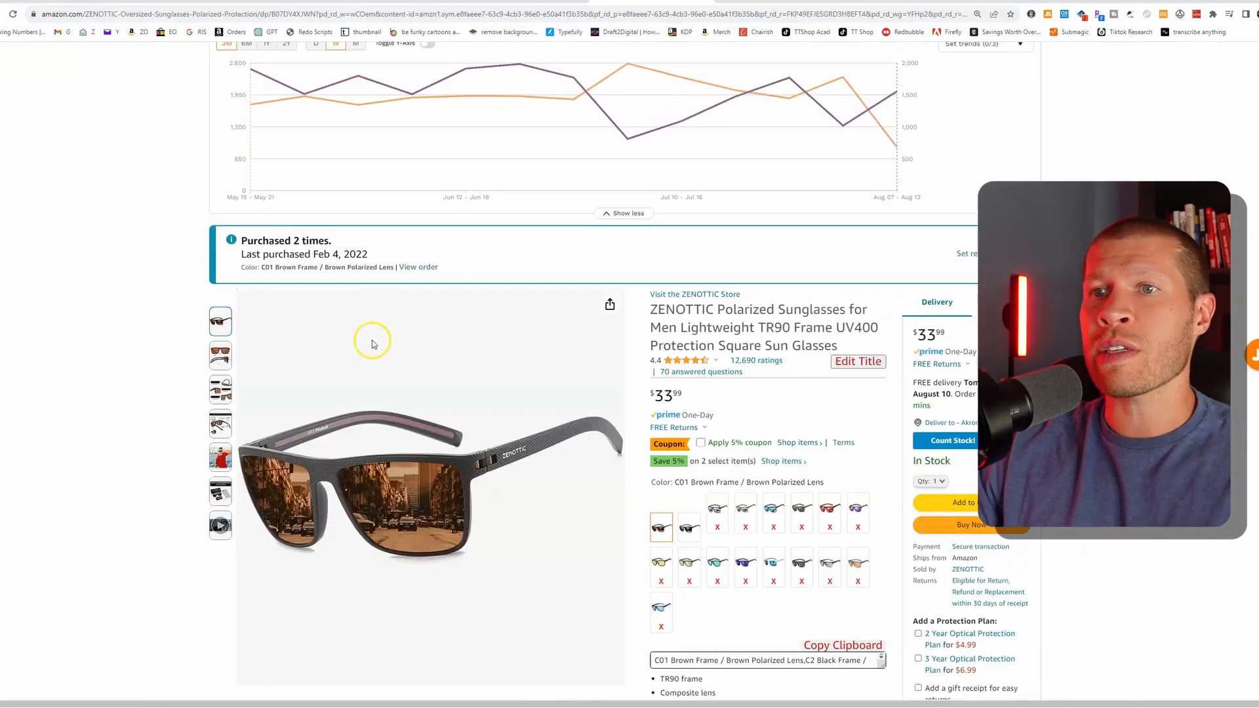
- Download the ZENOTTIC sunglasses product video and switch to Adobe Premiere Pro
scroll(366, 338, down, 1)
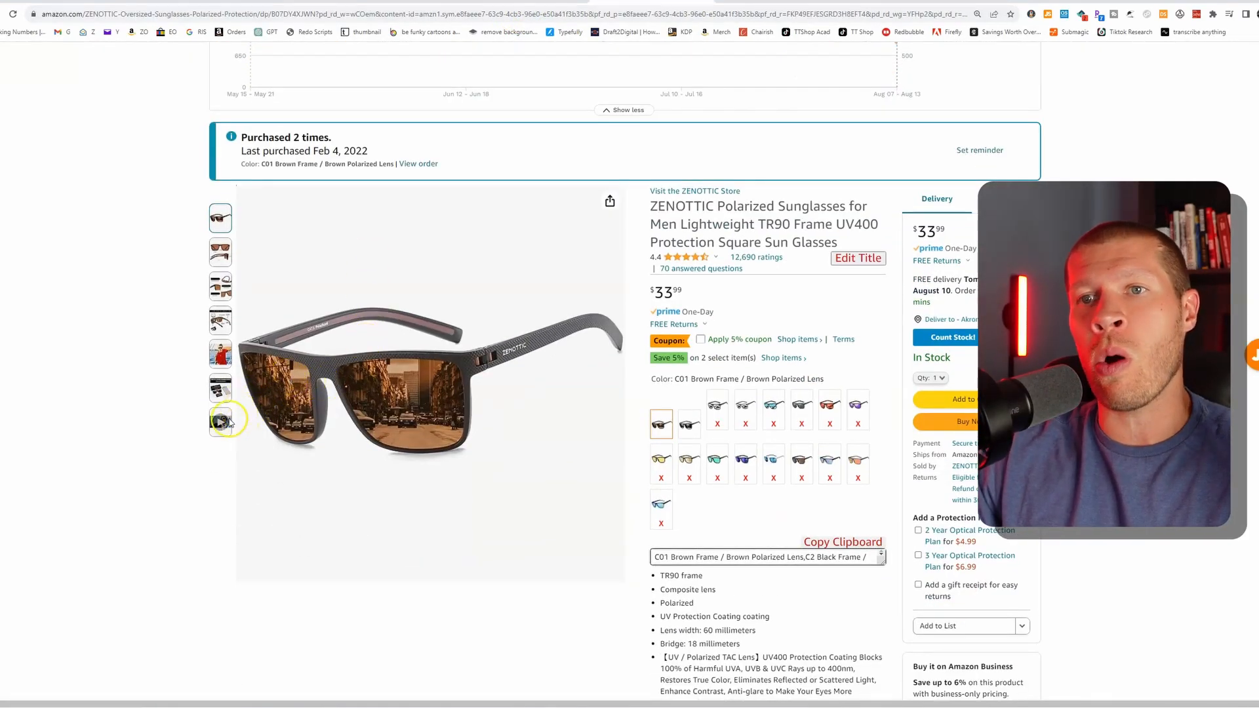
mouse_move(221, 423)
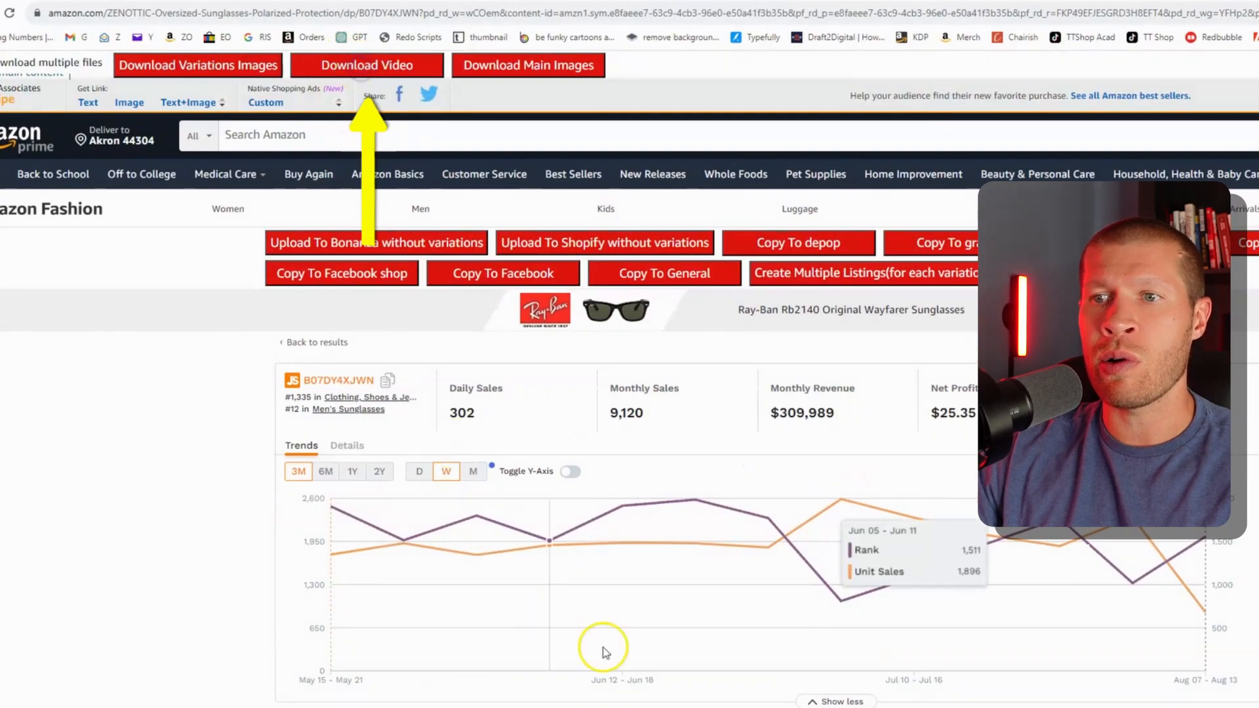
scroll(603, 652, down, 4)
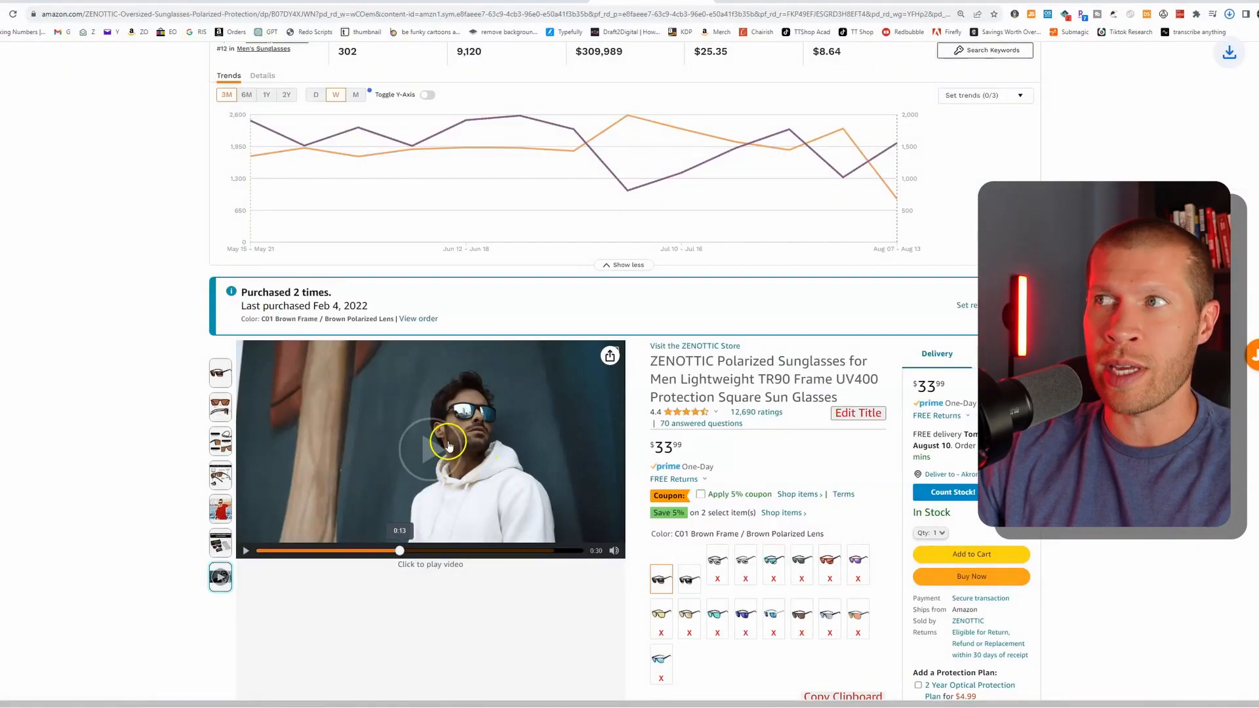
click(1224, 14)
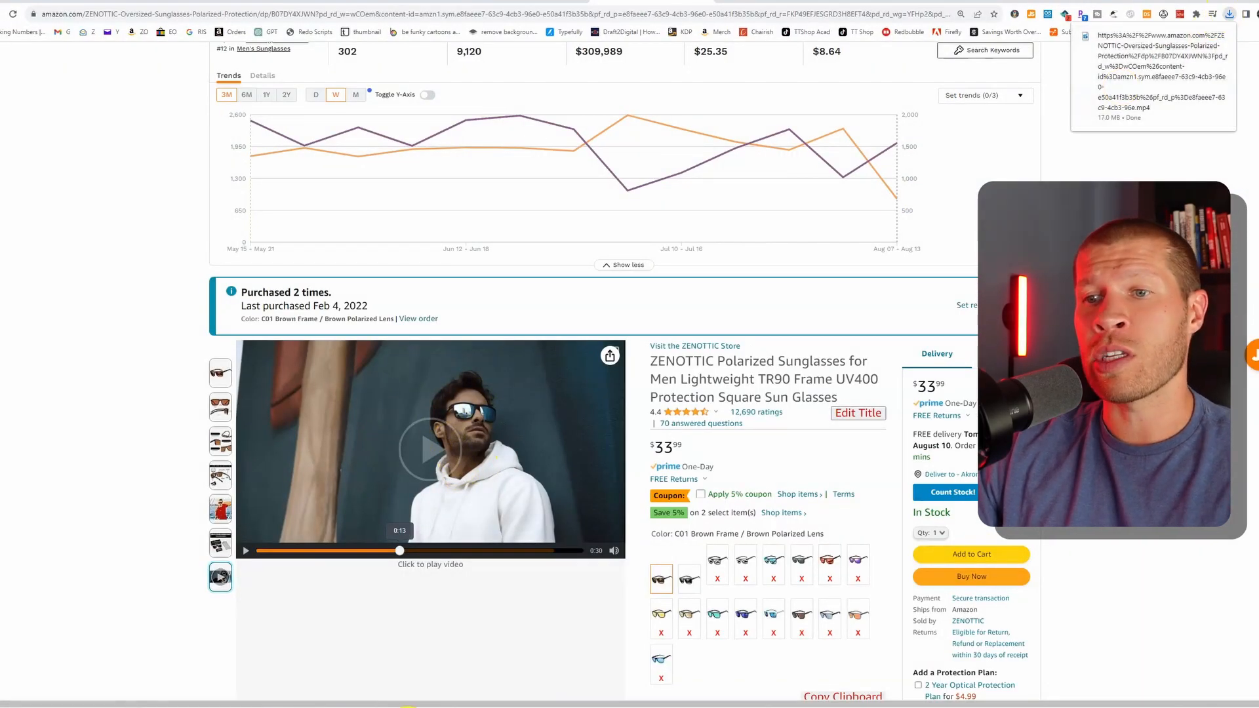
click(412, 707)
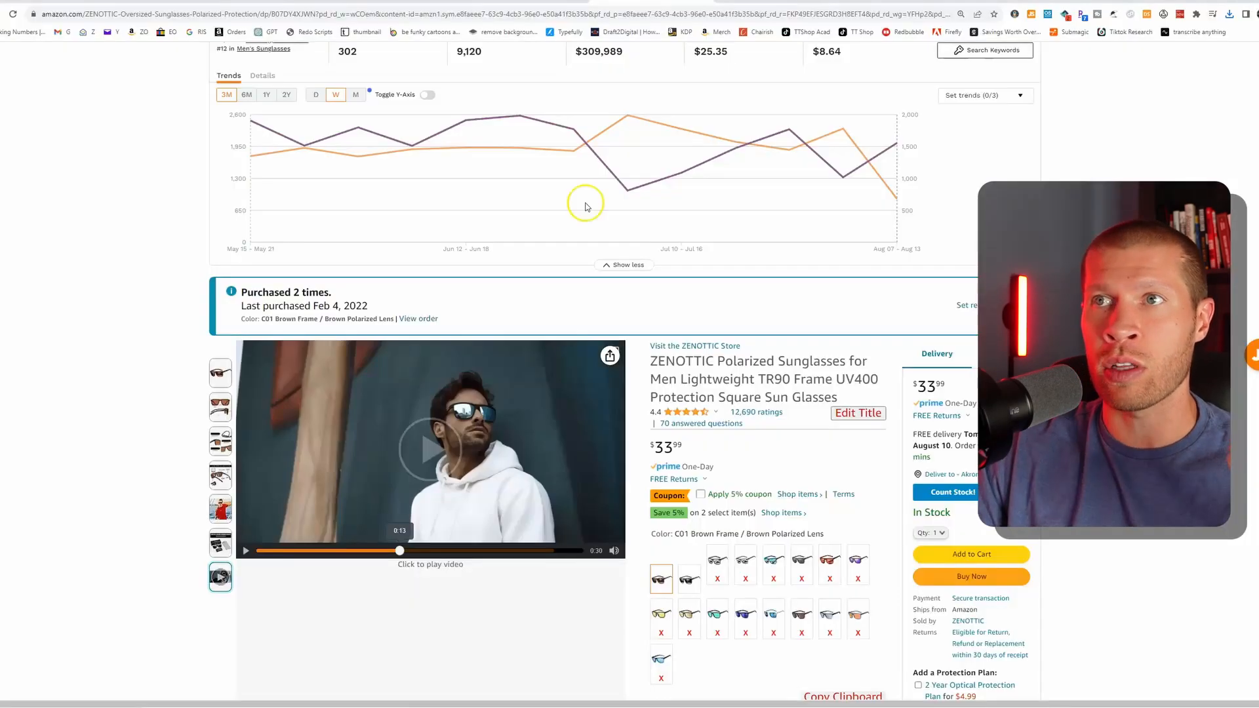
- View the Shotcut video editor's home page at shotcut.org in a new browser tab
click(724, 2)
text(shotcut.org)
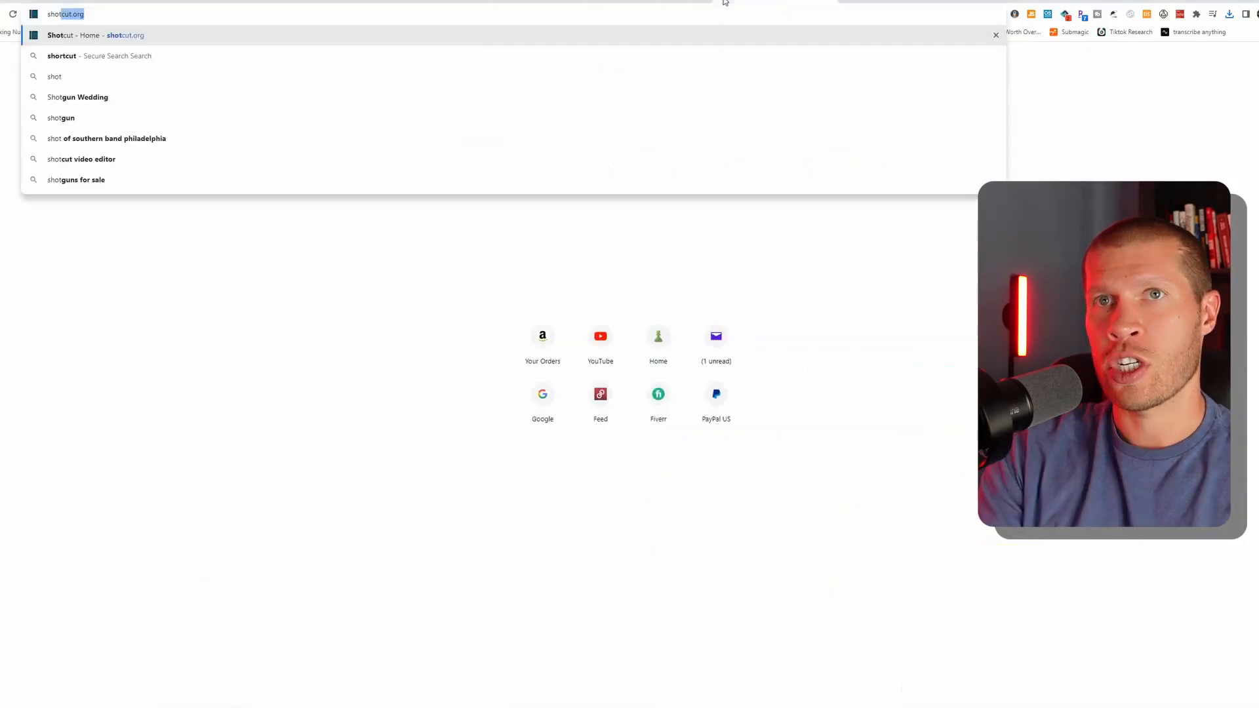
key(Return)
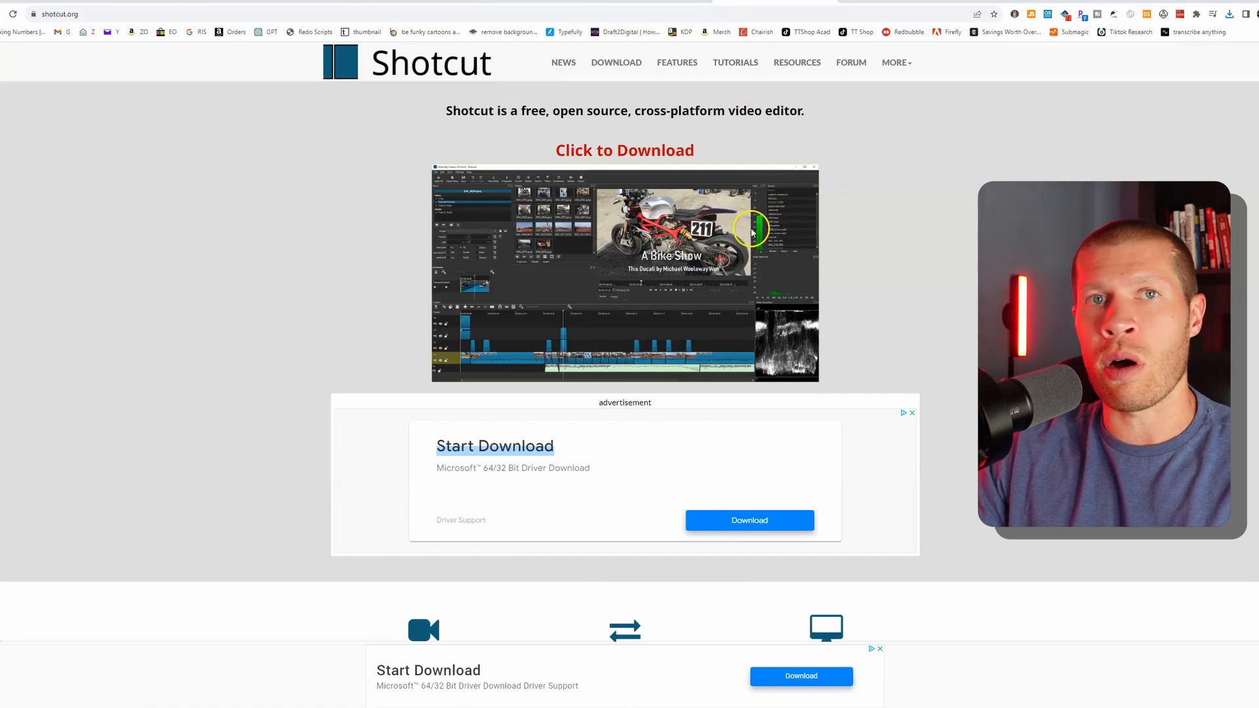
click(824, 4)
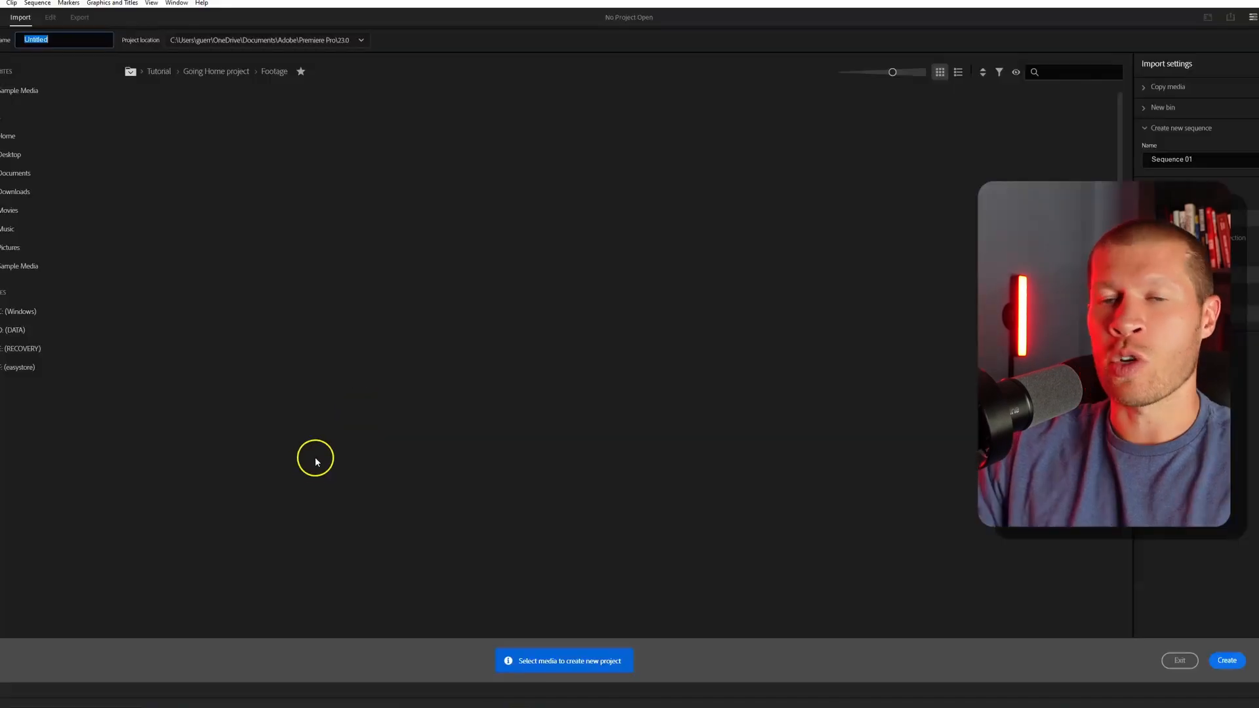
- Create a Premiere Pro project named y45y5y and build a sequence from the downloaded sunglasses video
text(y)
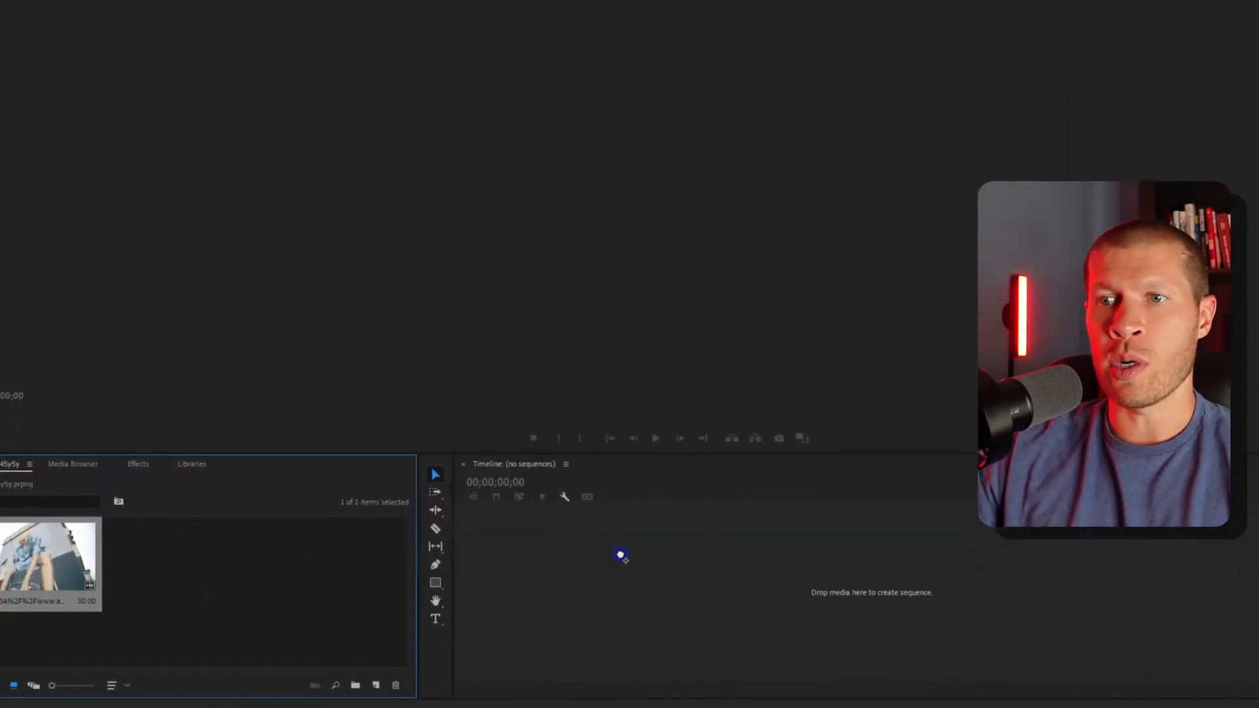
drag(620, 554, 638, 575)
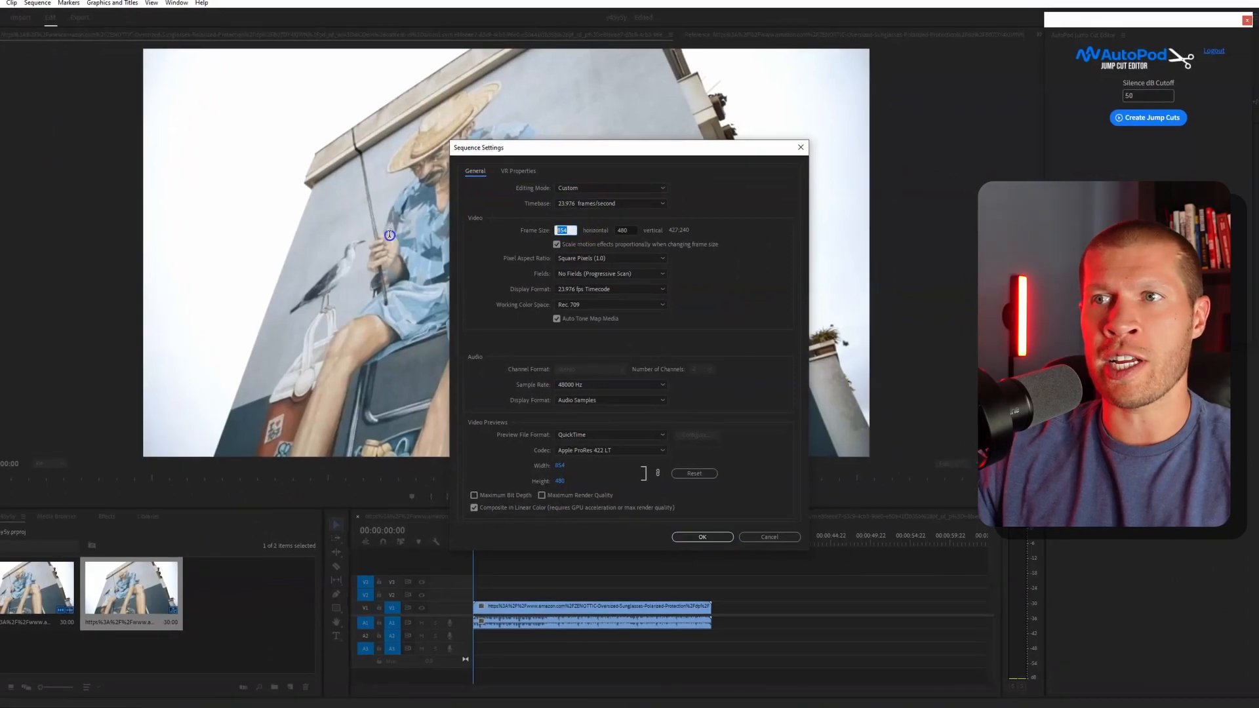
- Set the sequence frame size to 1080 horizontal by 1920 vertical and accept deleting its previews
text(1080)
key(Tab)
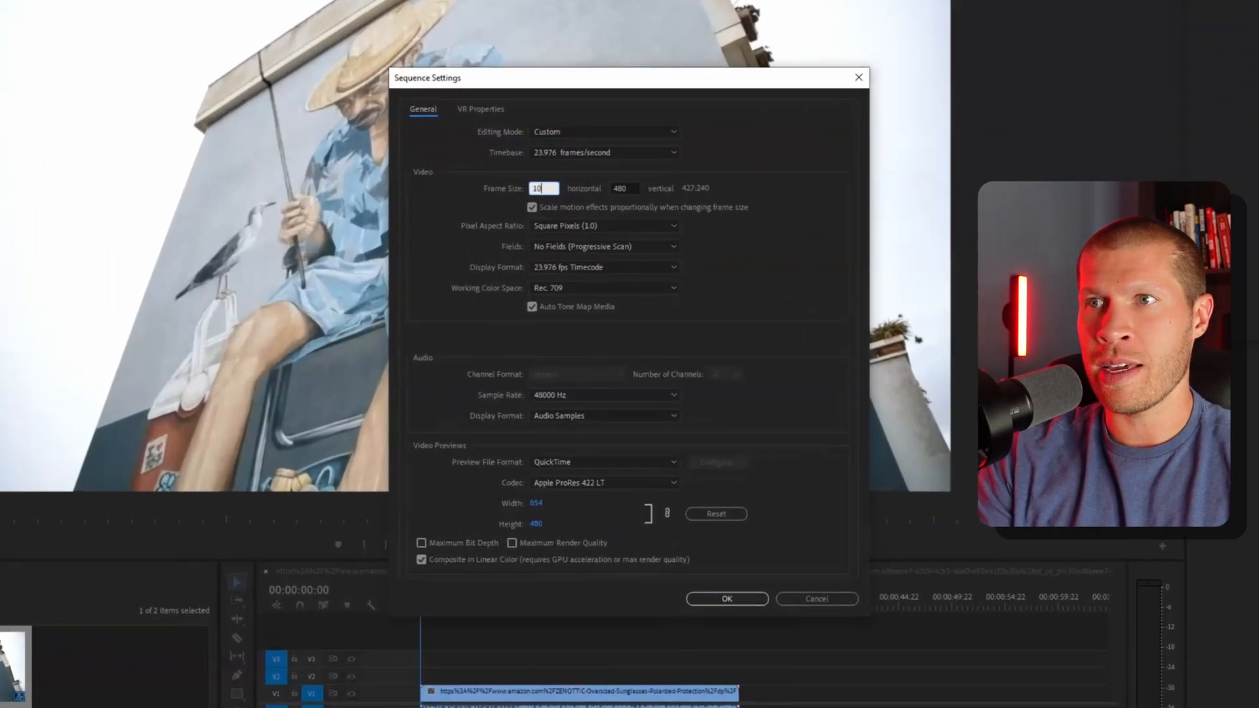
text(1920)
key(Return)
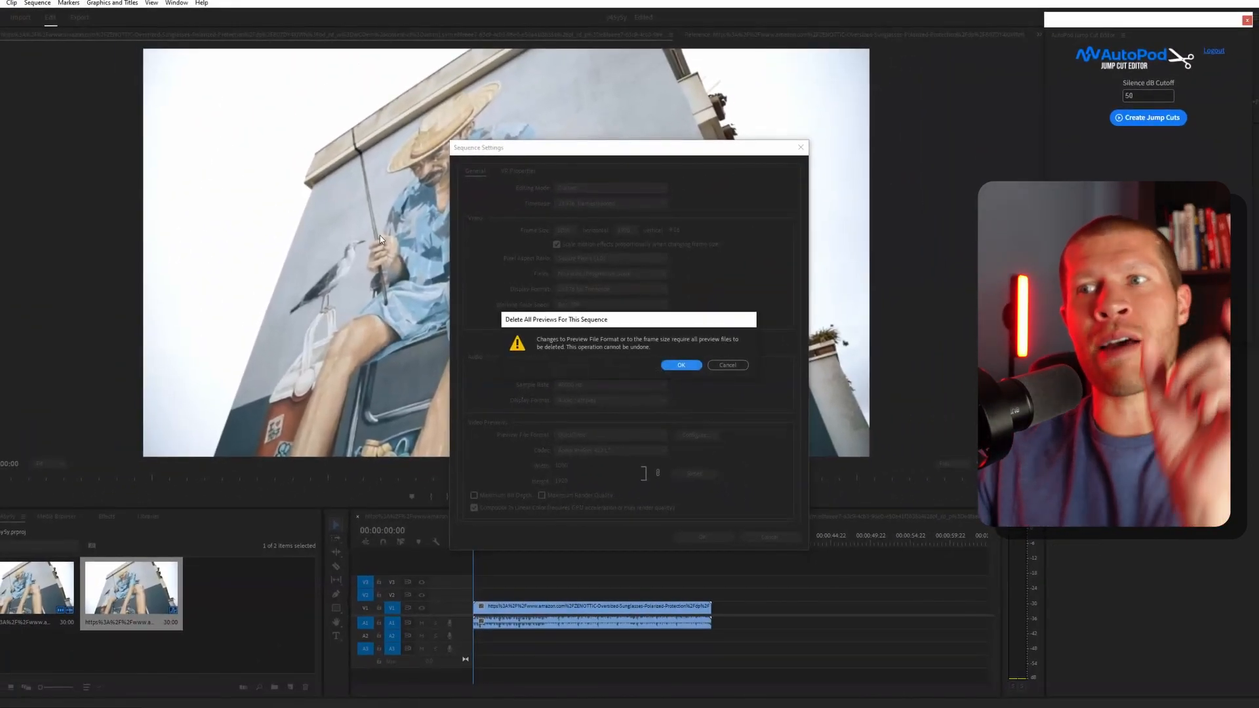
click(694, 366)
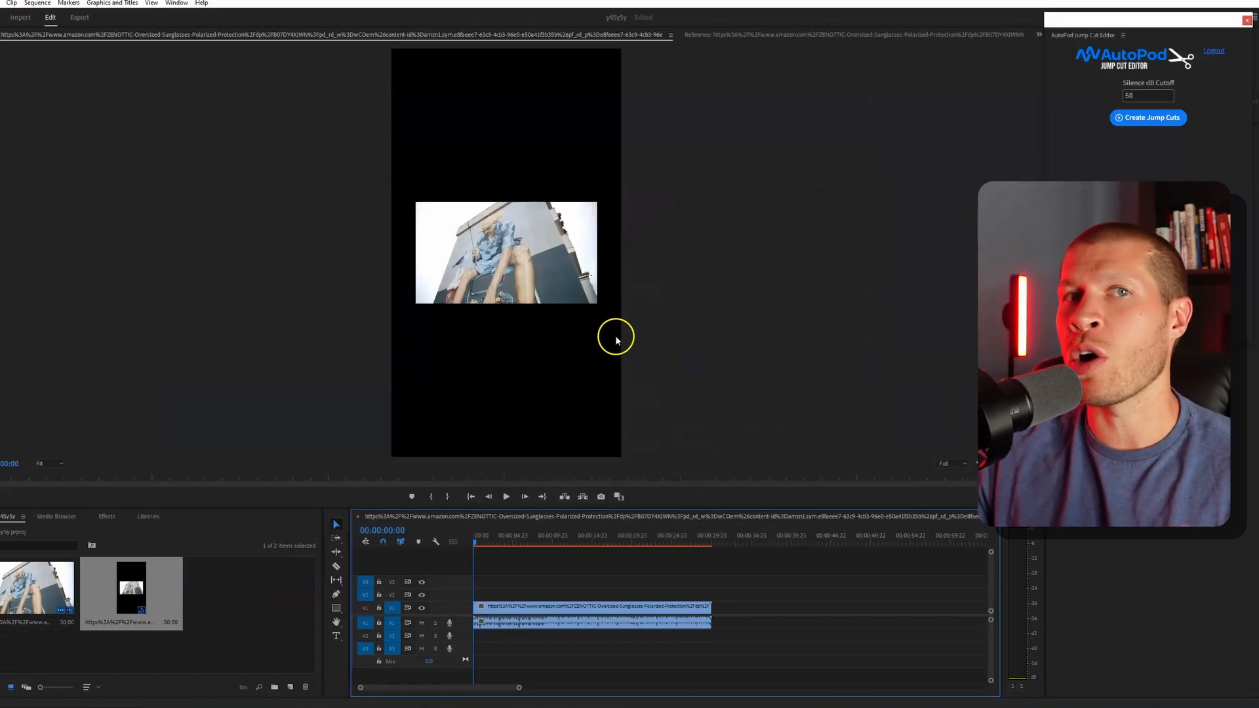
- Try enlarging the sunglasses clip until it fills the whole vertical frame, and undo the scaling
click(558, 293)
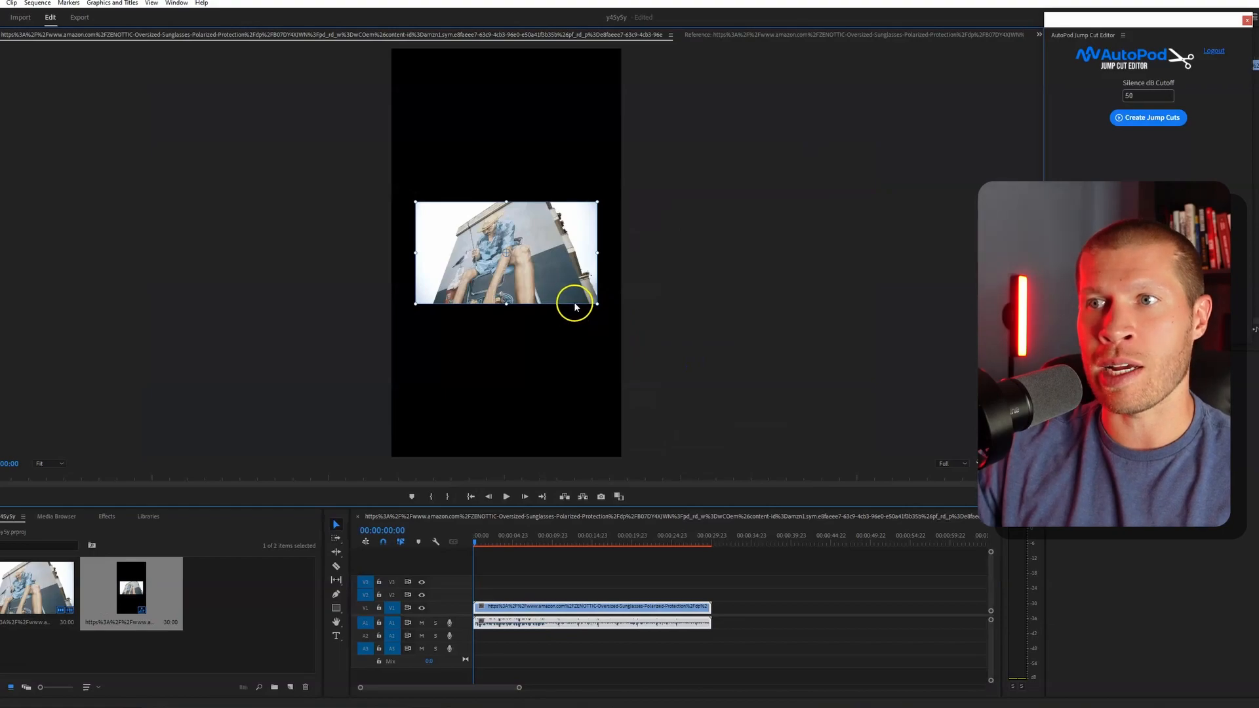
drag(597, 303, 729, 464)
click(495, 546)
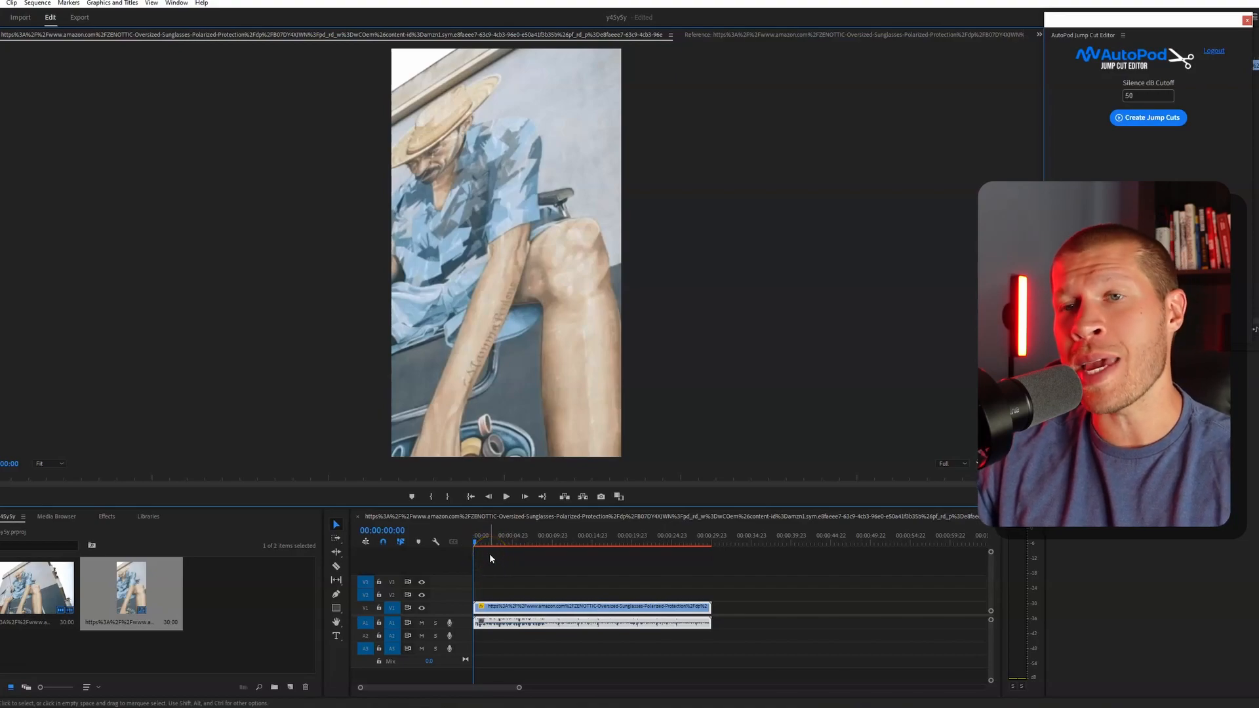
key(ctrl+z)
- Scale the clip to span the vertical frame's width, leaving empty bands above and below it
click(590, 297)
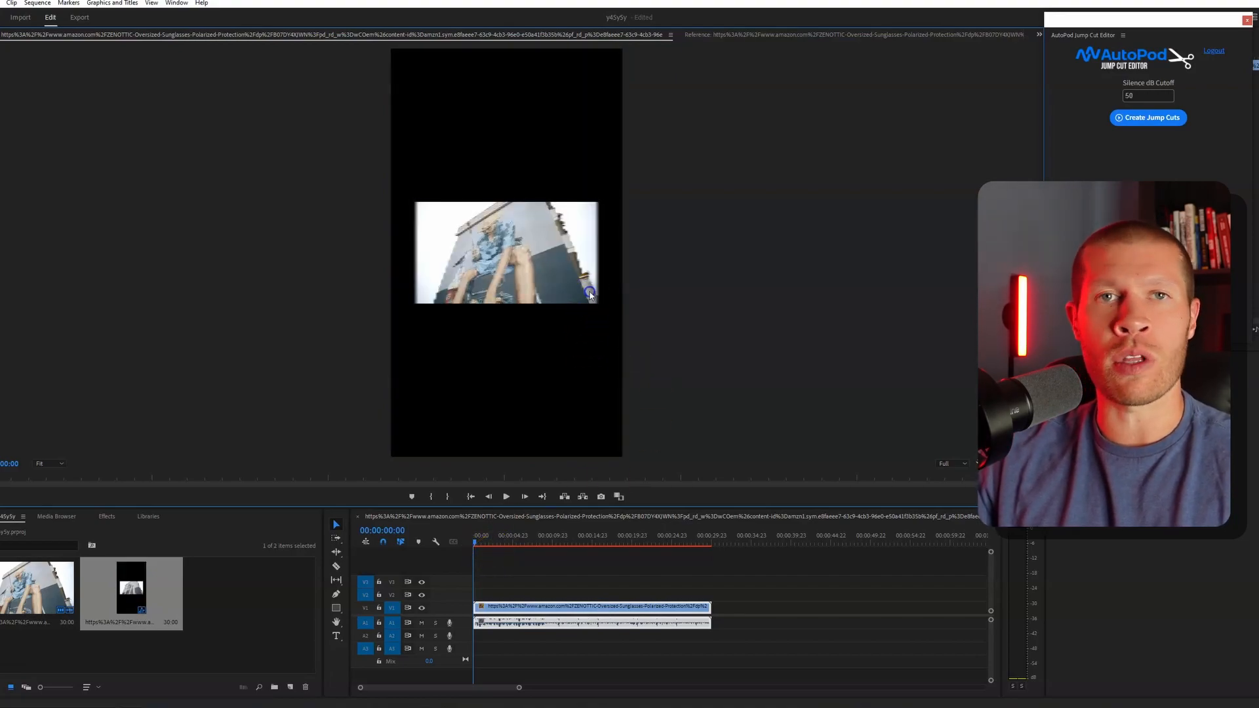
drag(598, 305, 614, 319)
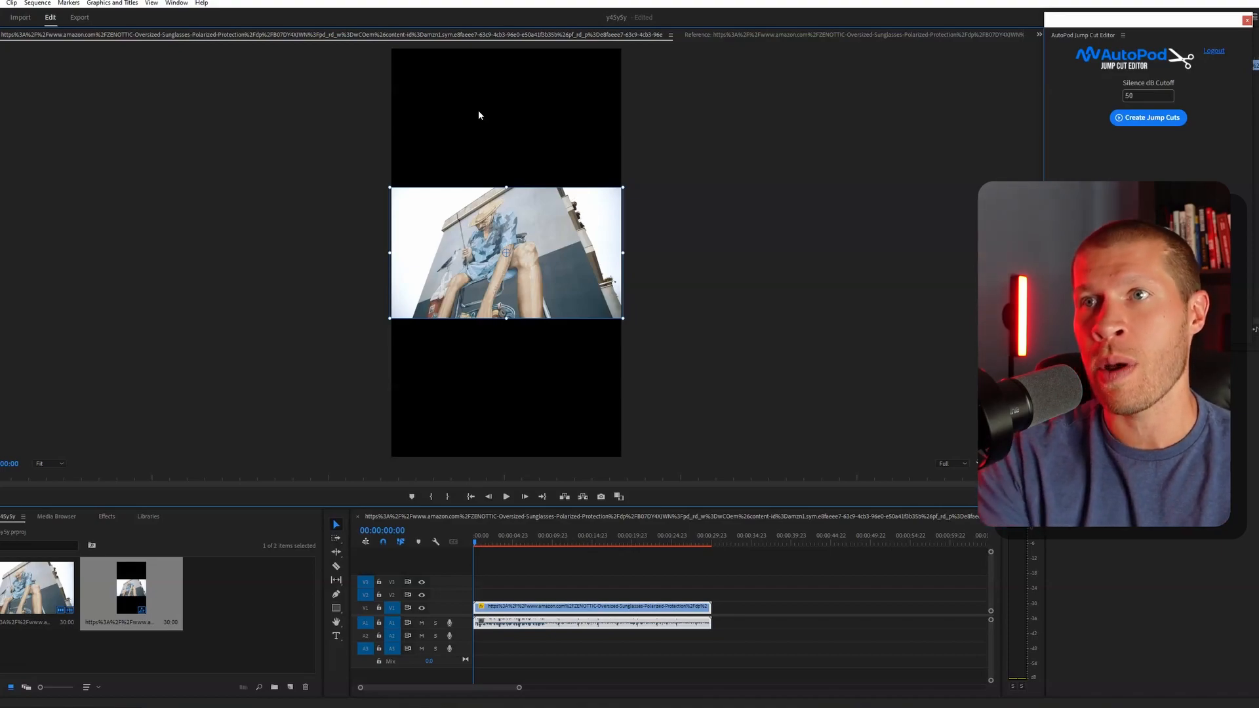
click(525, 115)
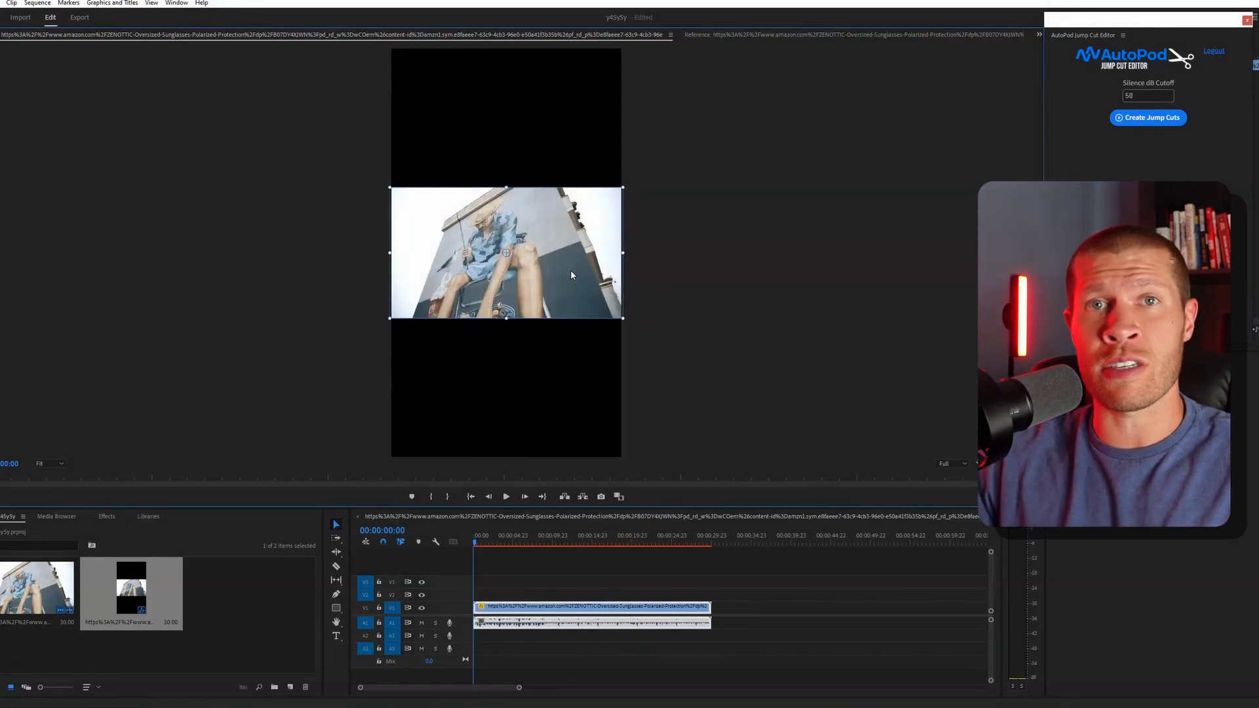
click(627, 266)
drag(469, 348, 546, 348)
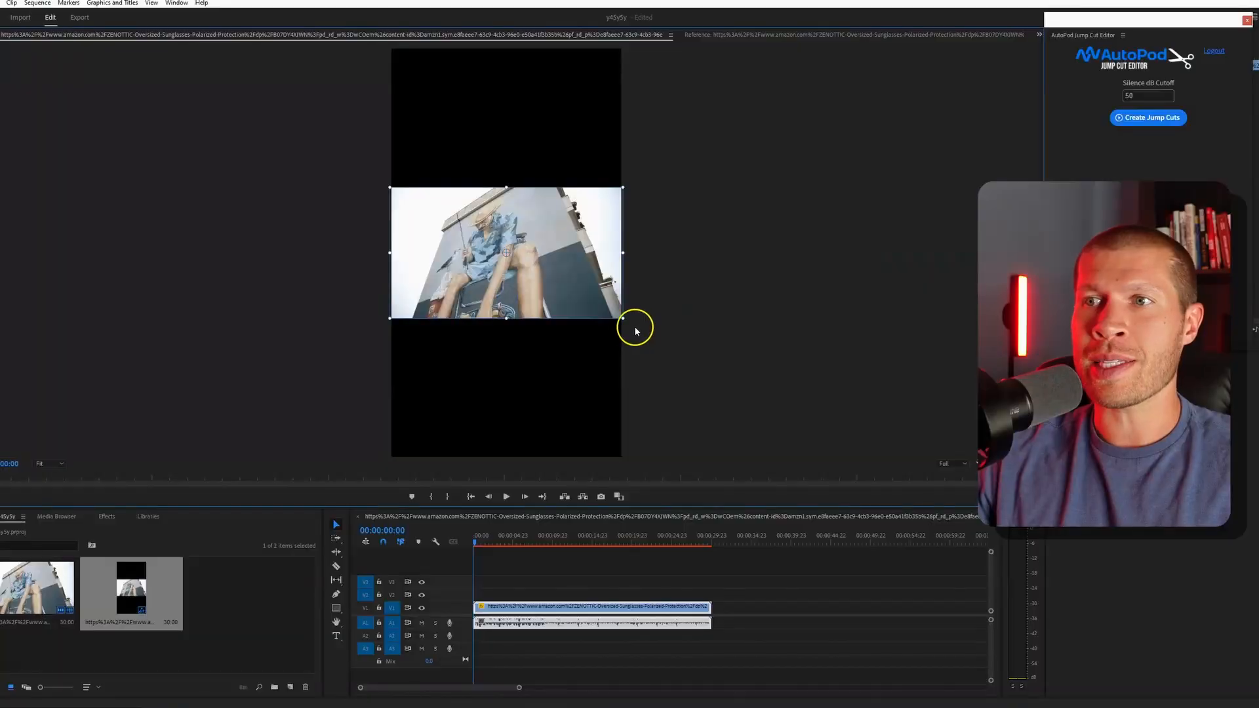
- Enlarge the clip until it fills the full height of the vertical frame and play the sequence
drag(622, 318, 780, 467)
key(space)
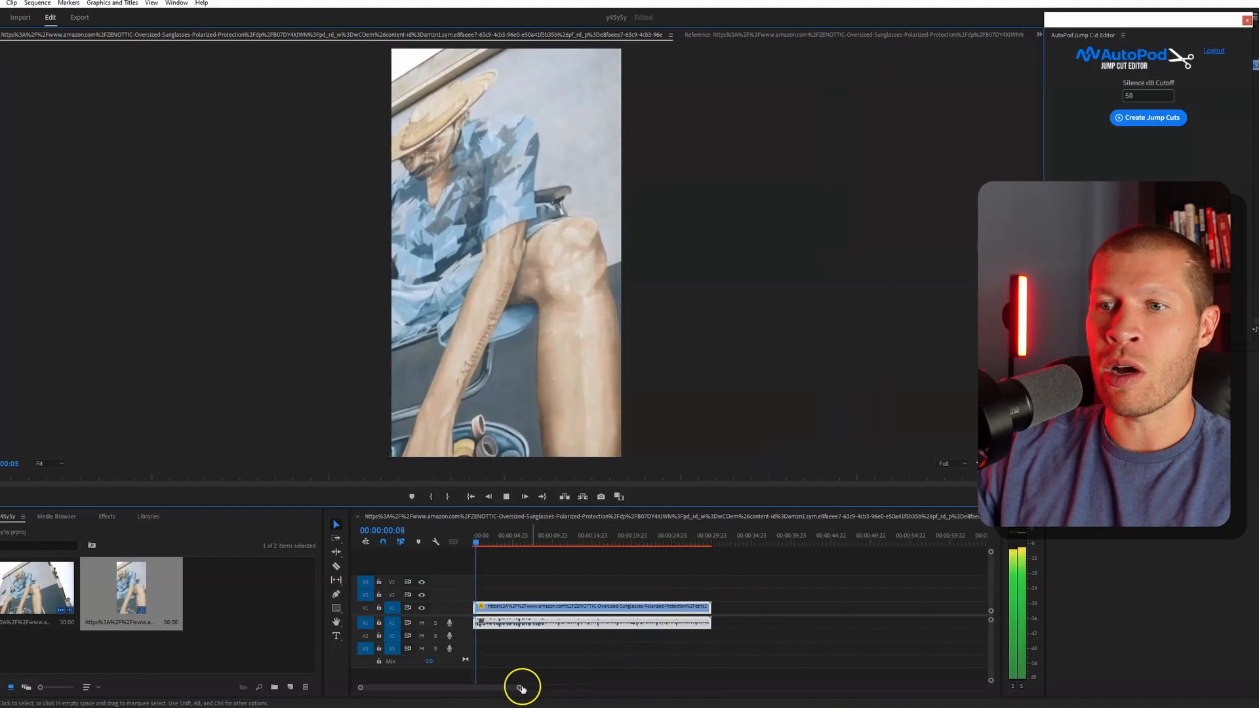
- Split the sunglasses clip at about 00:00:01:20, at the end of its opening shot, and ripple-delete that opening part
drag(519, 687, 472, 696)
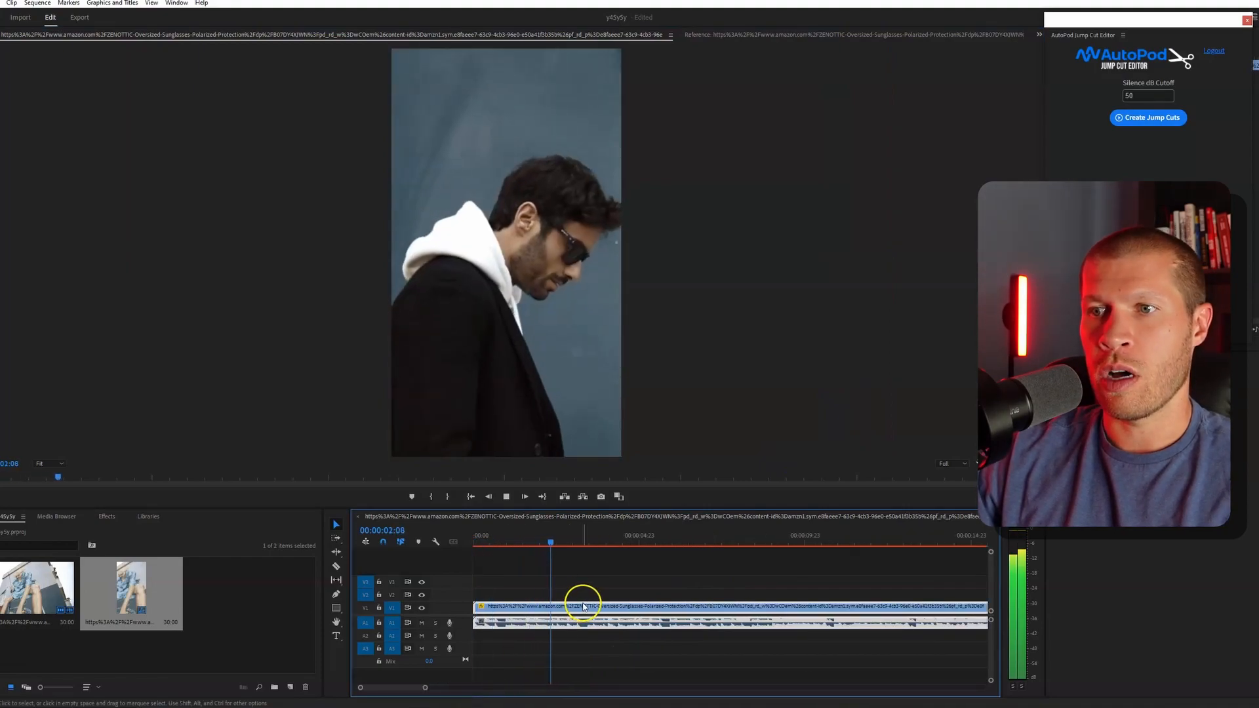
key(c)
click(535, 538)
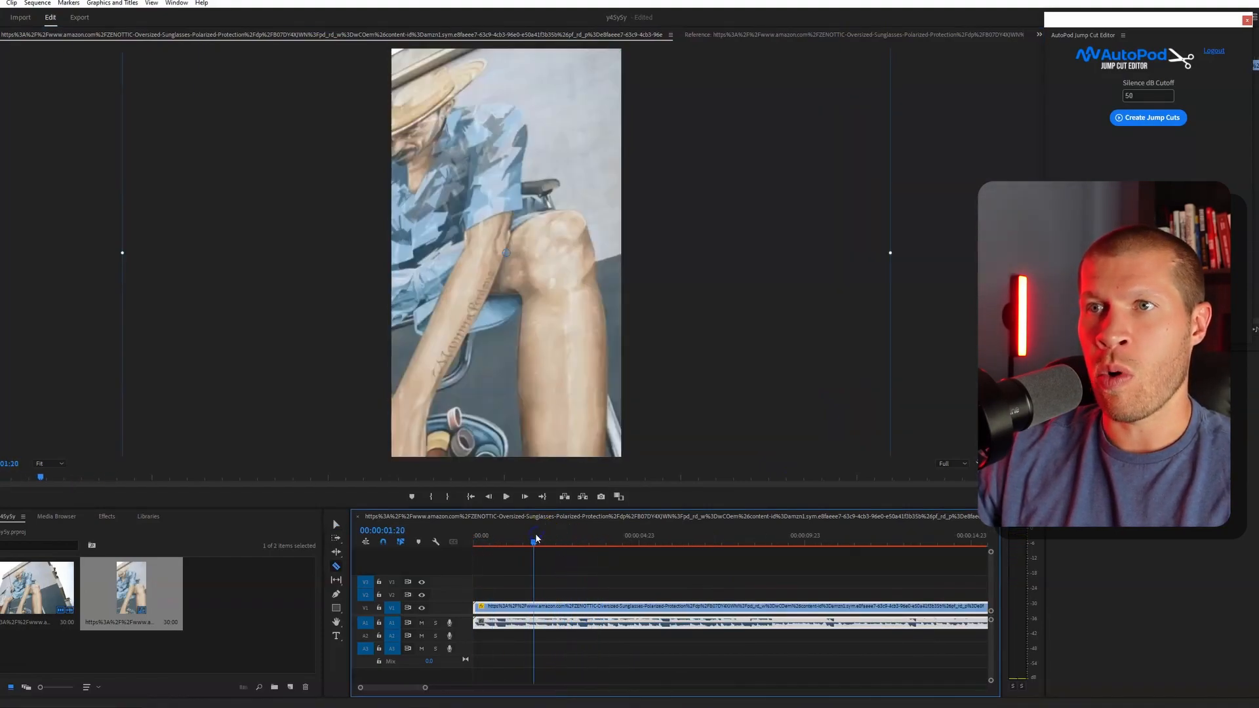
click(538, 608)
key(v)
click(524, 609)
key(shift+Delete)
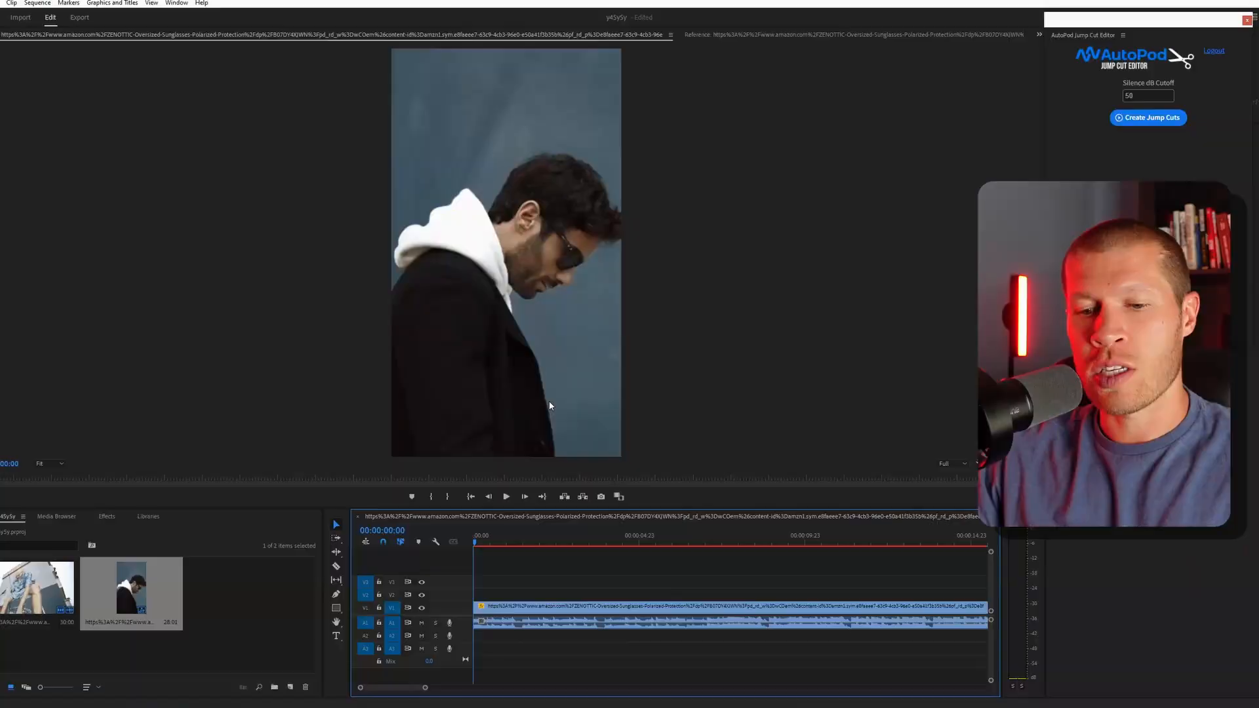
- Cut out the section between about 1 and 3 seconds, ripple-delete it, and play the sequence
drag(534, 533, 576, 543)
click(511, 597)
click(574, 606)
key(v)
click(559, 611)
key(shift+Delete)
key(space)
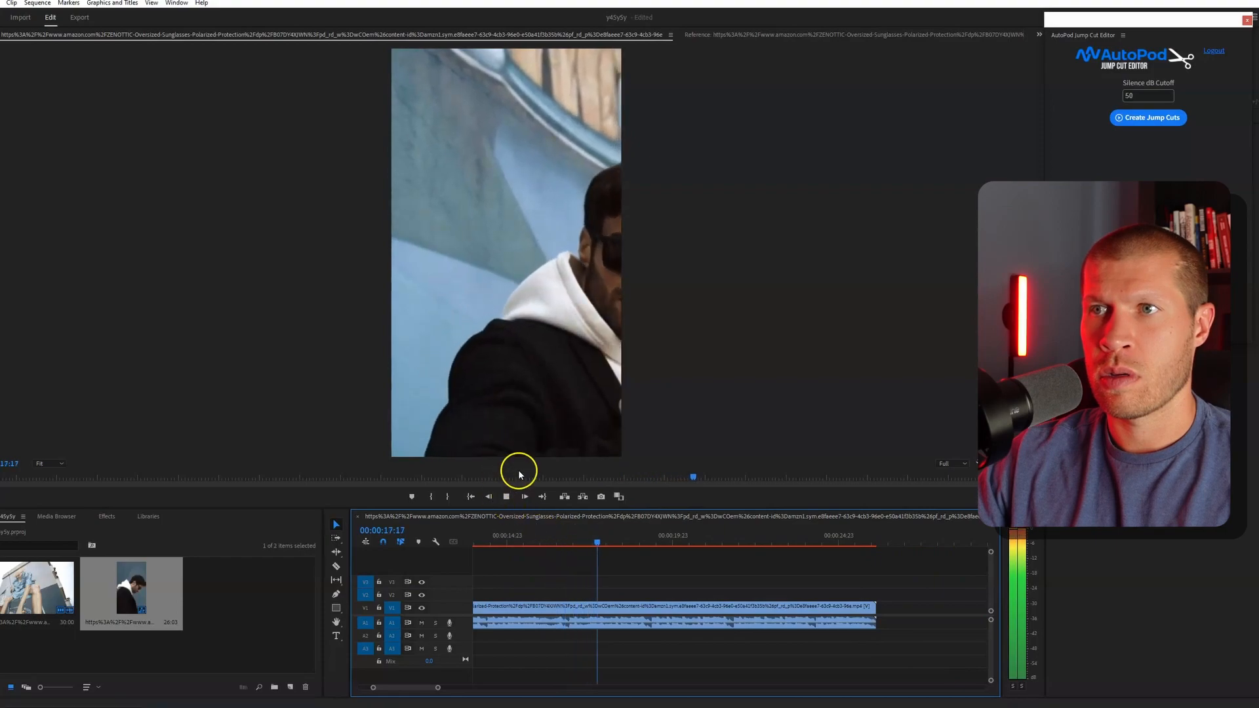
- Split the clip at 00:00:02:00 to isolate the second shot, with the man against the blue wall
key(c)
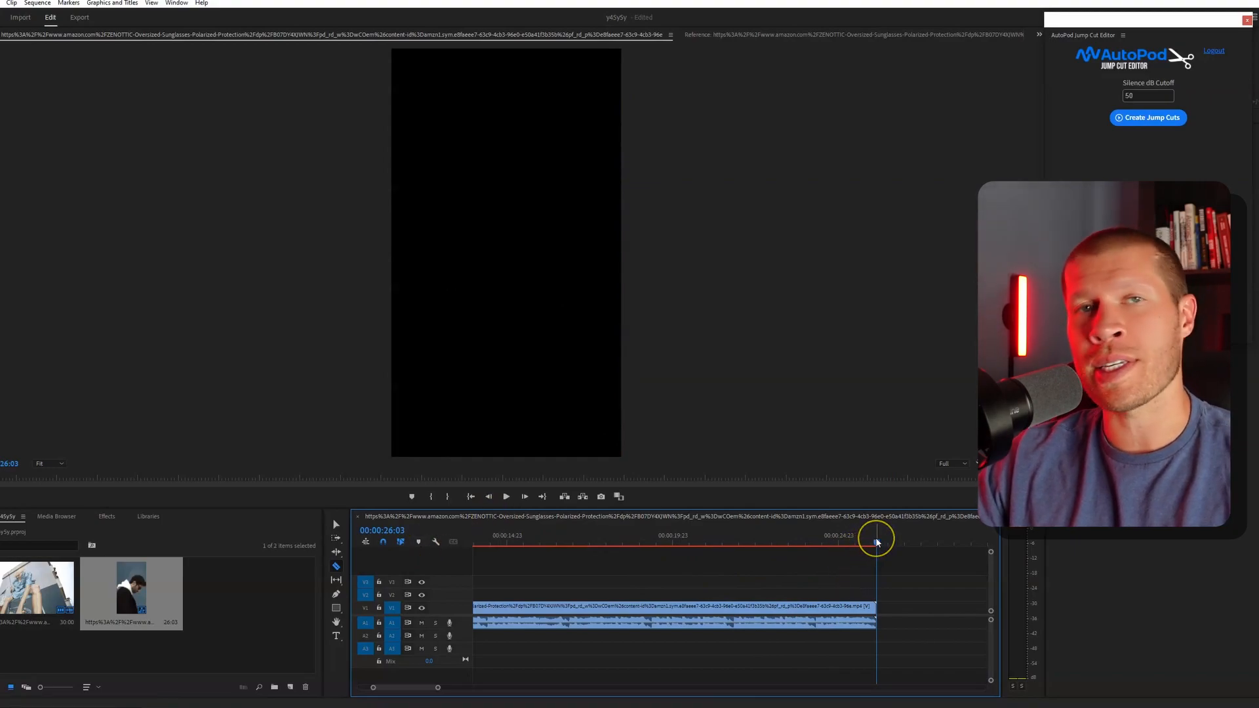
drag(876, 543, 441, 536)
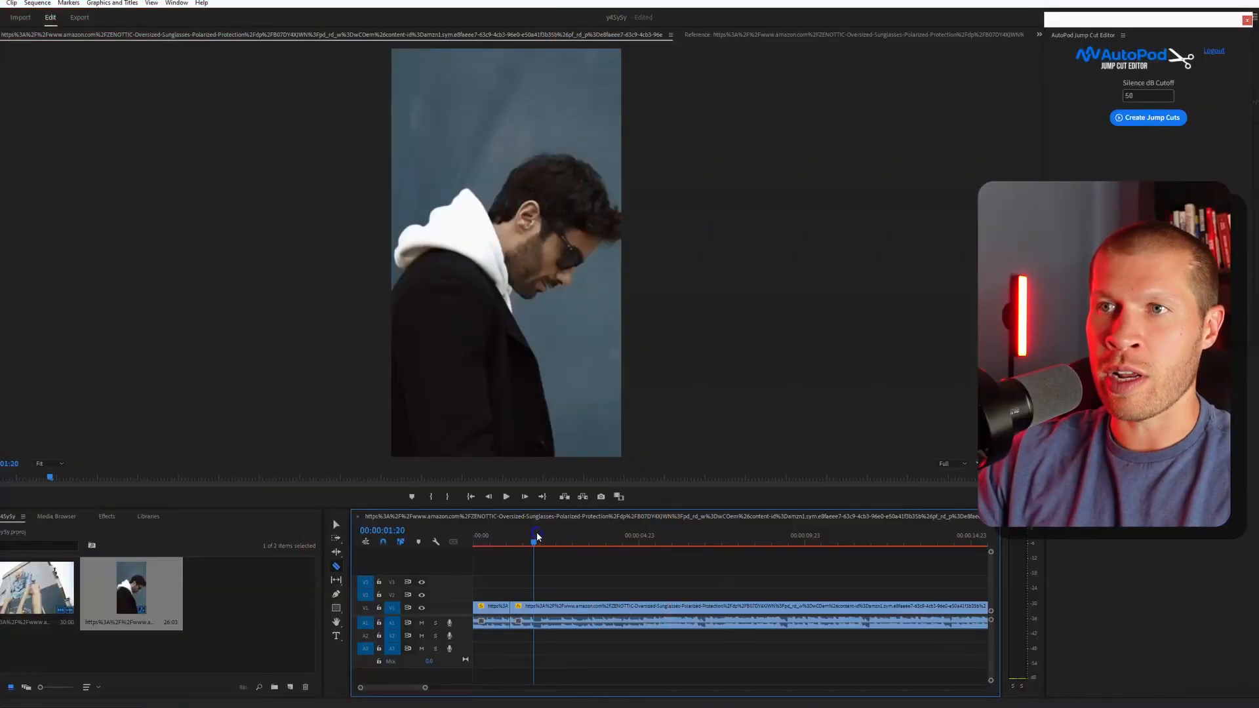
drag(537, 536, 542, 536)
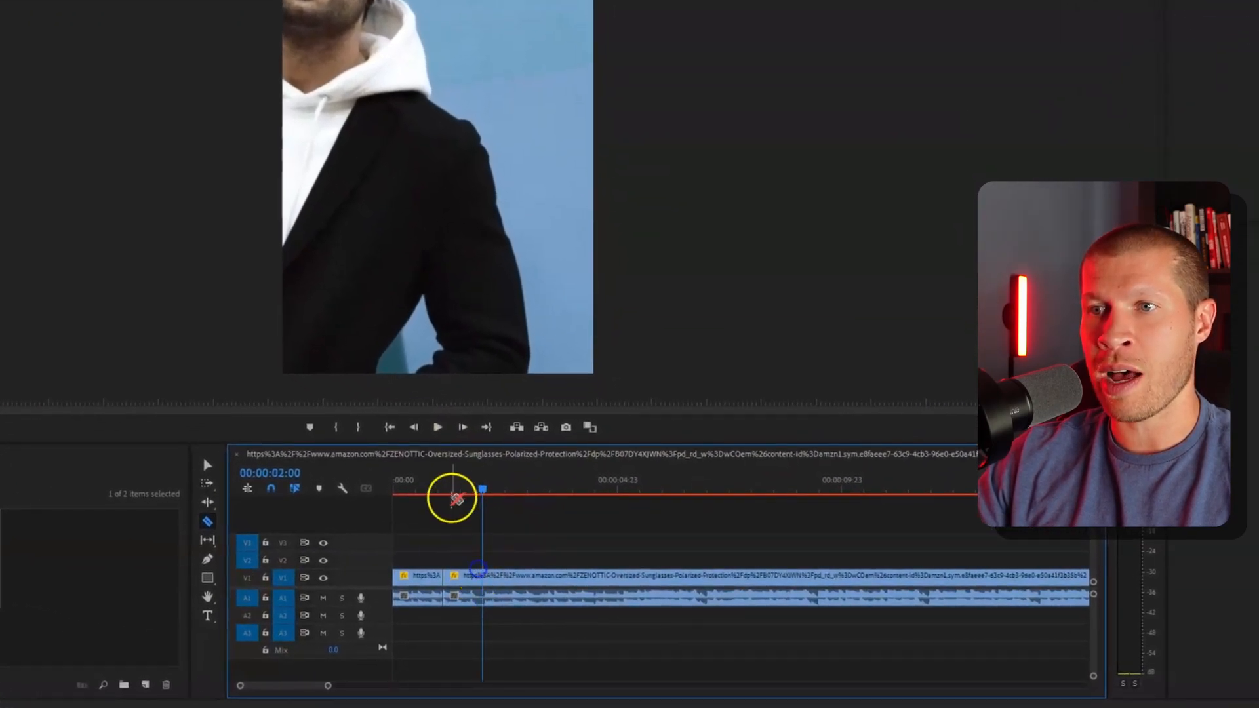
- Shift the second segment's picture sideways until the man and his sunglasses are near the centre of the vertical frame
click(462, 490)
drag(449, 196, 510, 217)
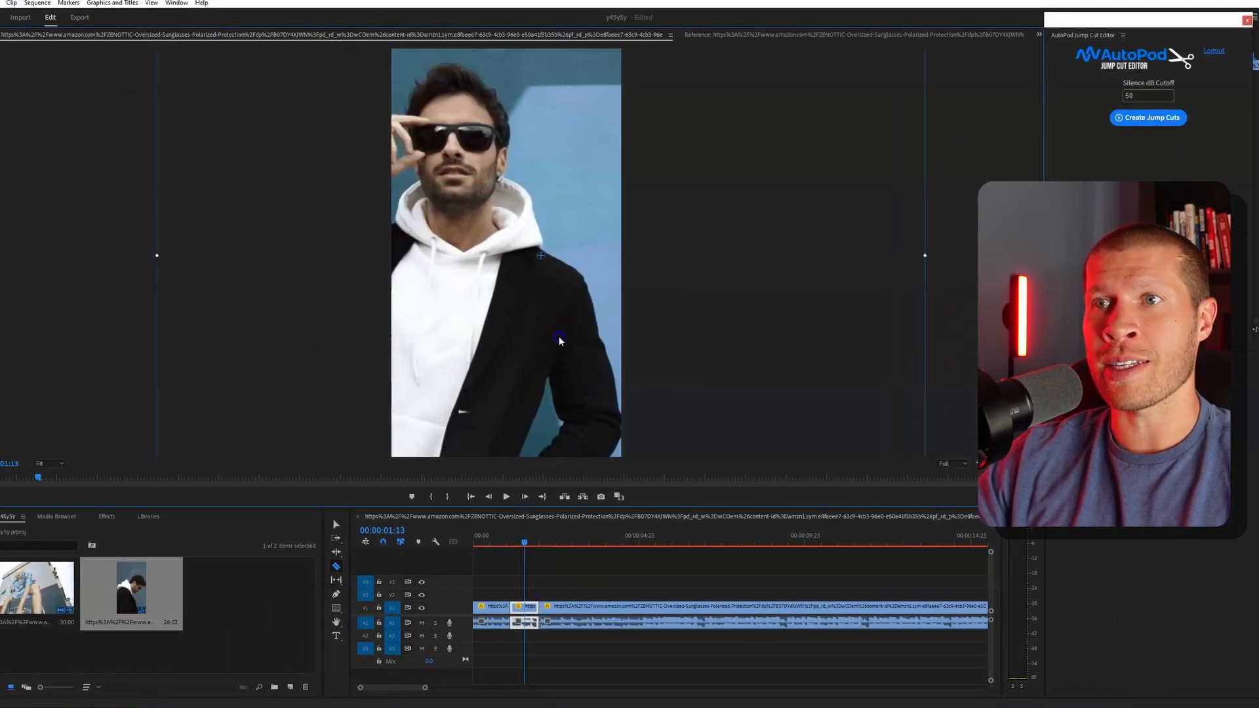
drag(560, 340, 602, 339)
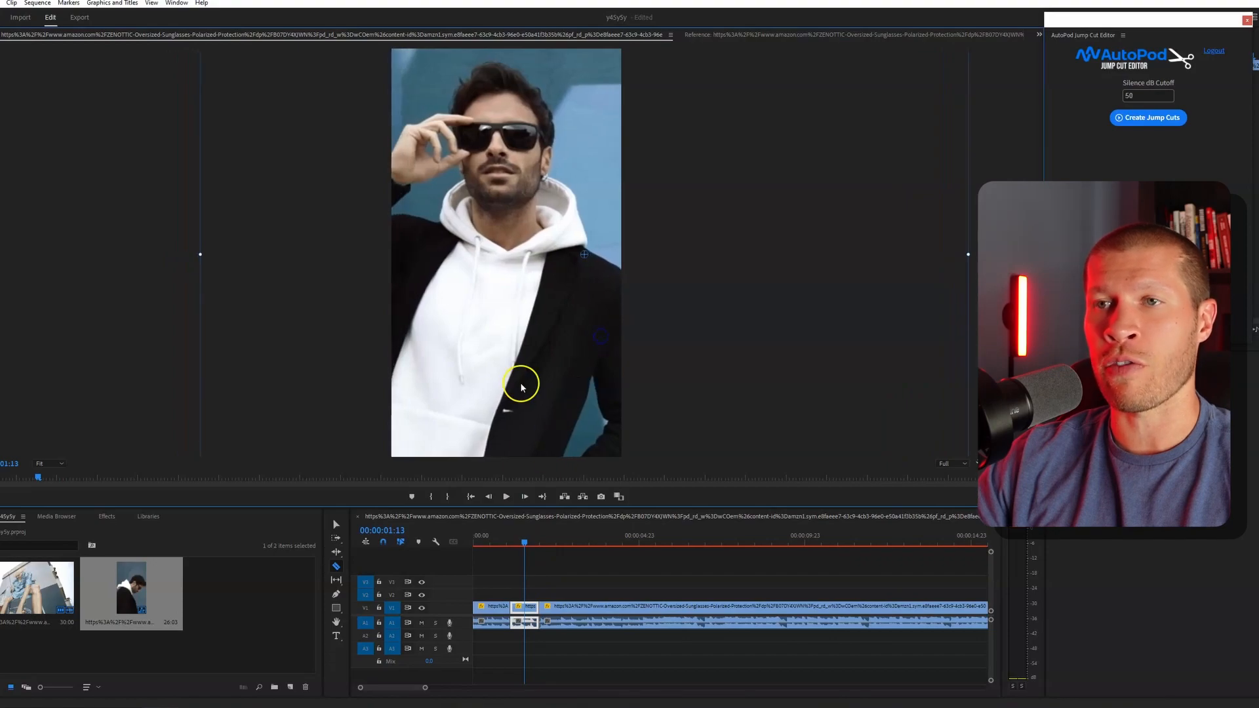
- Play on through the grey-wall shot and split the clip at 00:00:04:17
click(534, 538)
key(space)
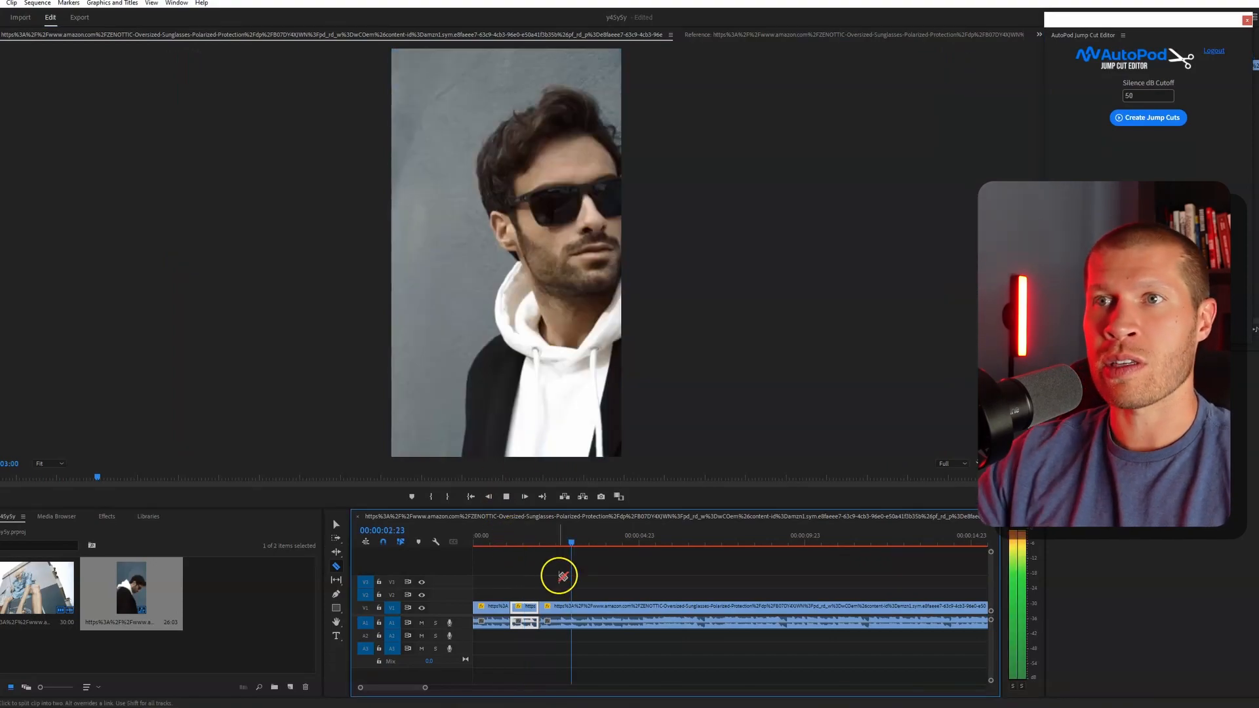
key(space)
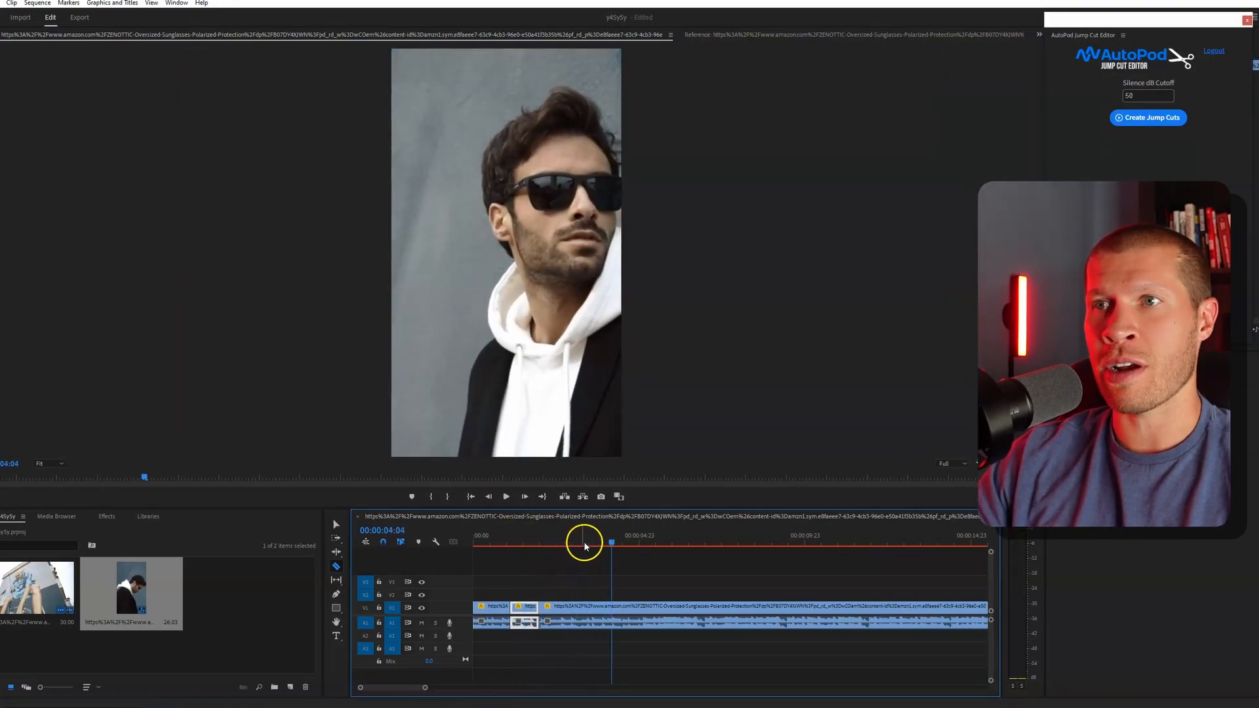
drag(585, 546, 629, 548)
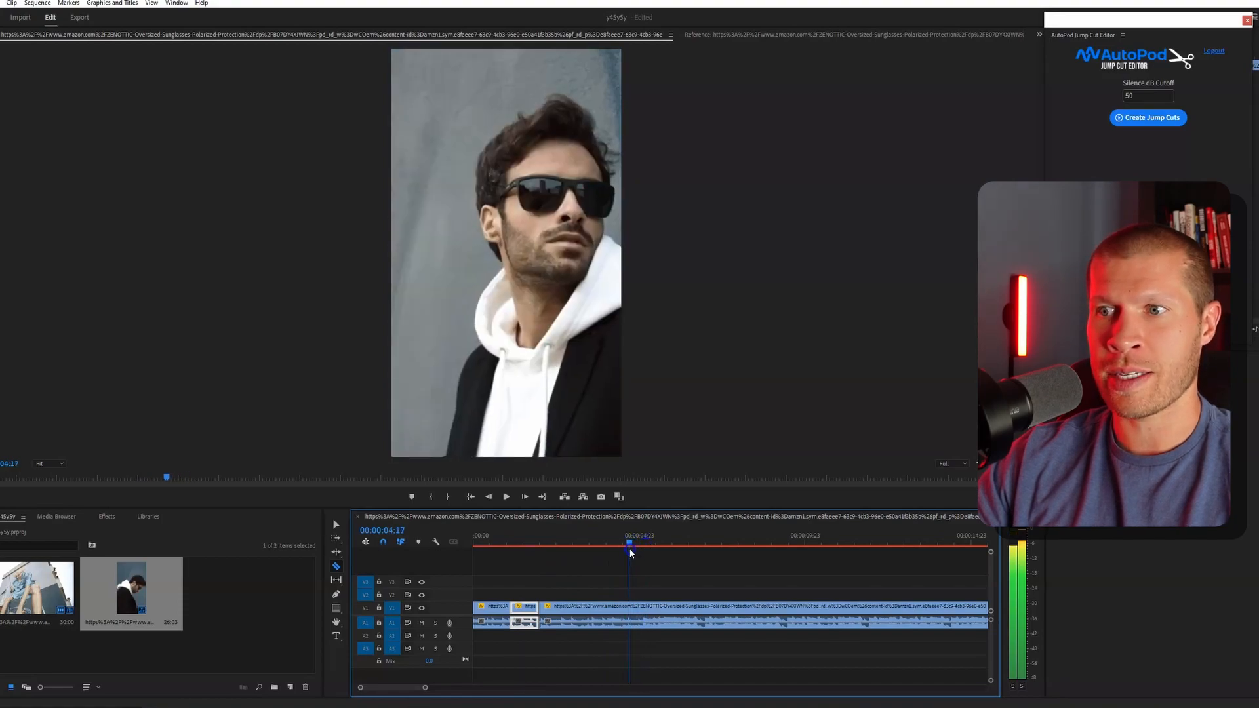
click(629, 607)
- Split the segment ending at 00:00:04:17 once more at about 3 seconds and play the sequence from its start
key(v)
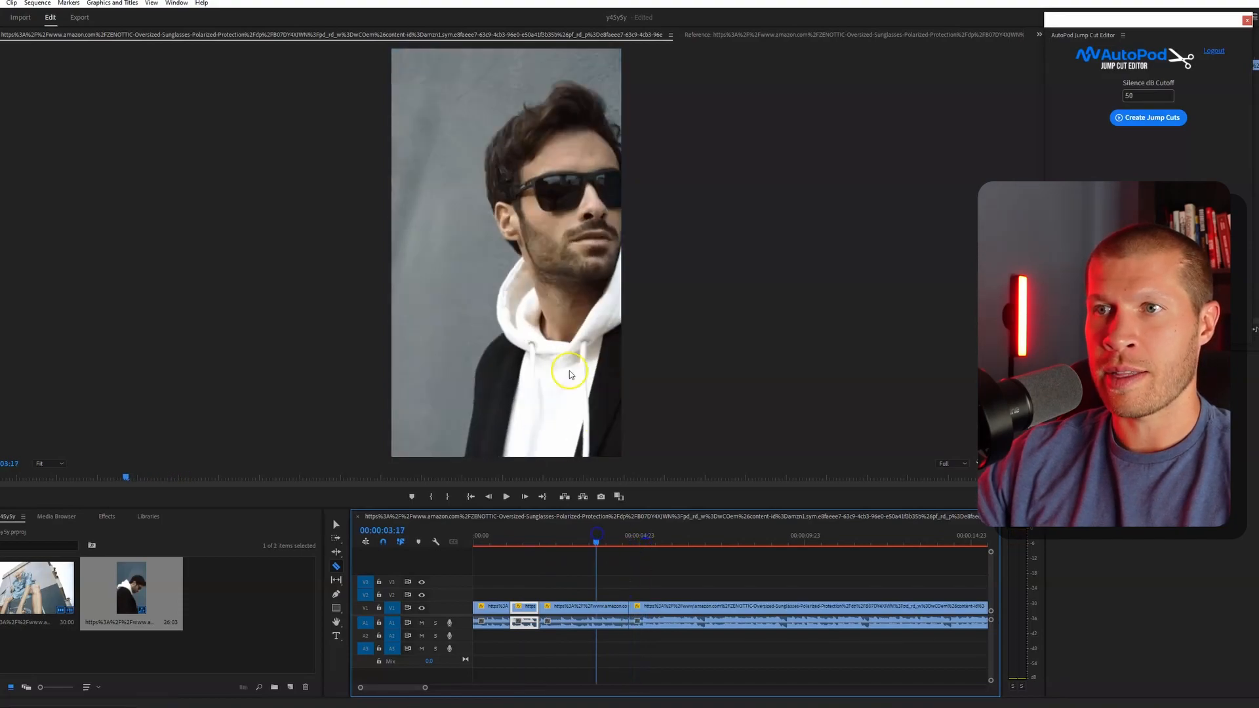
click(537, 308)
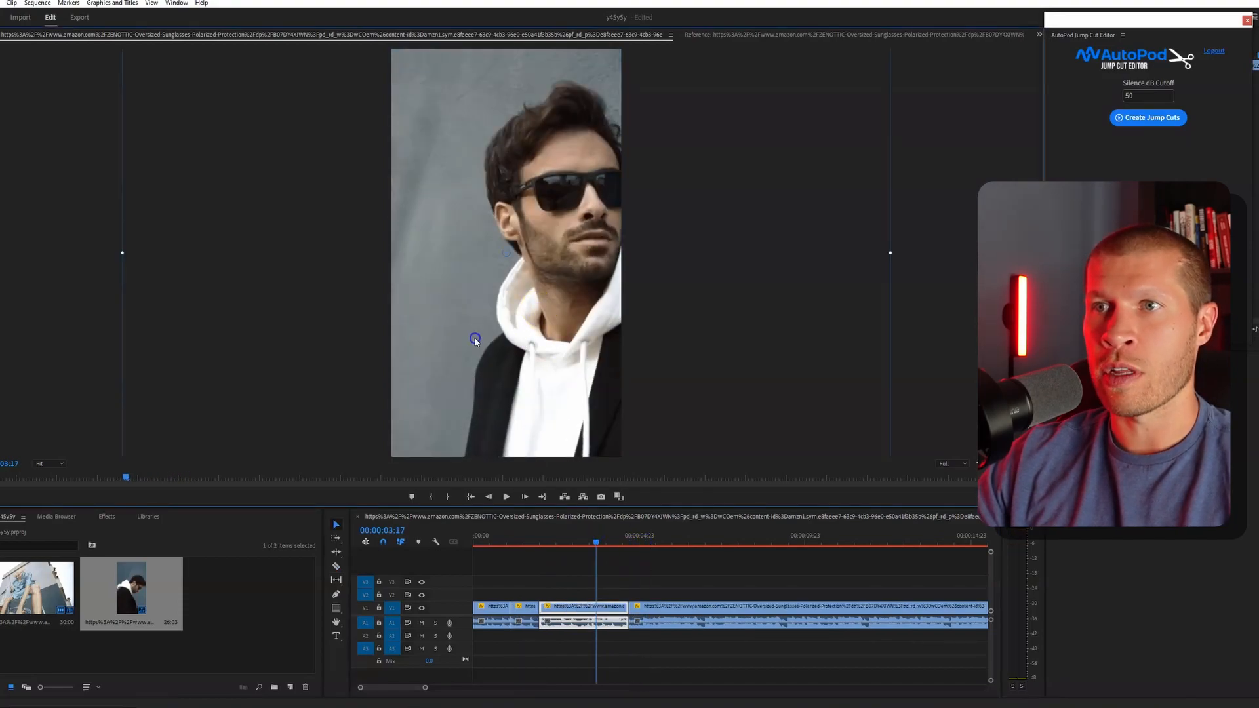
click(568, 521)
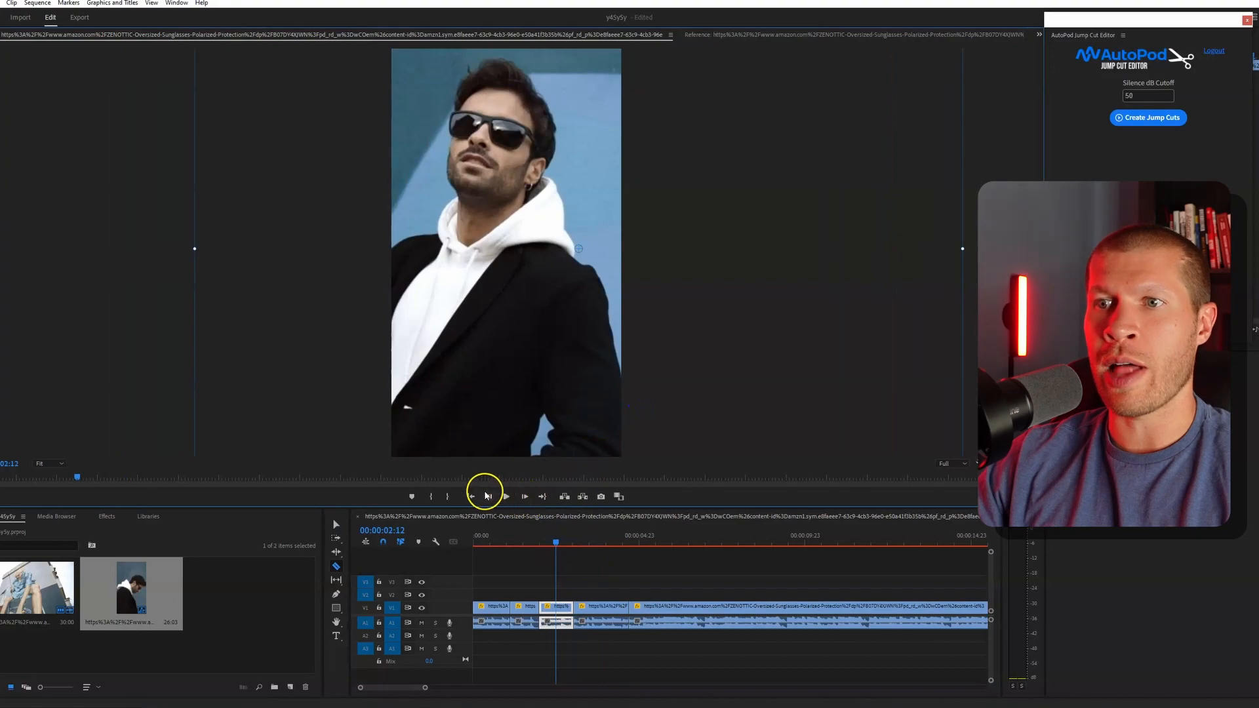
click(471, 496)
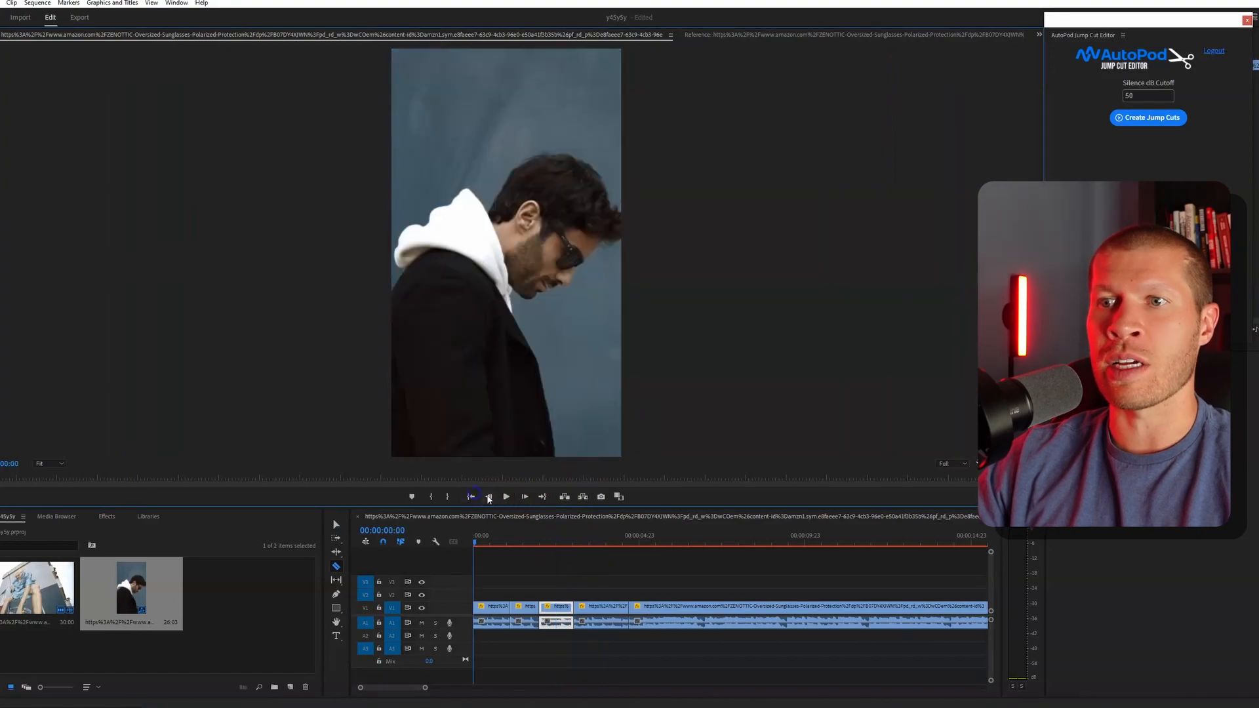
click(503, 496)
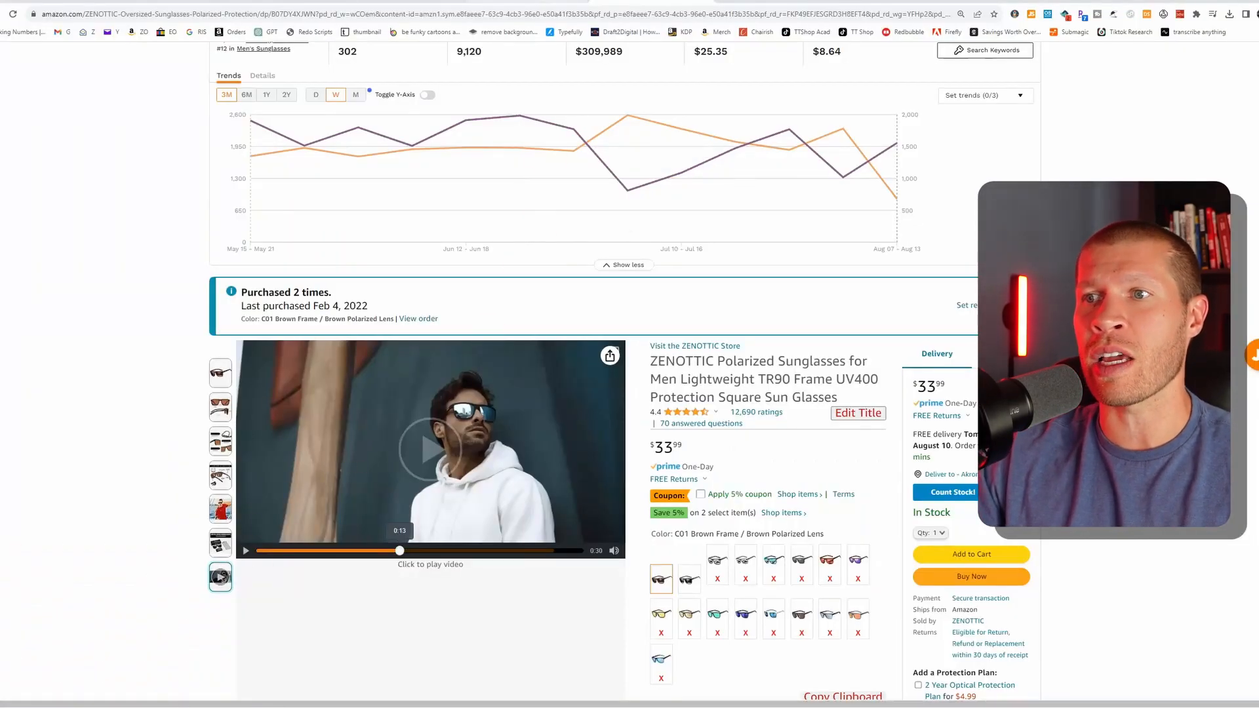
- Switch to Amazon in the browser, open the related TOREGE Sports Polarized Sunglasses listing, and skim through its product video
scroll(676, 307, down, 15)
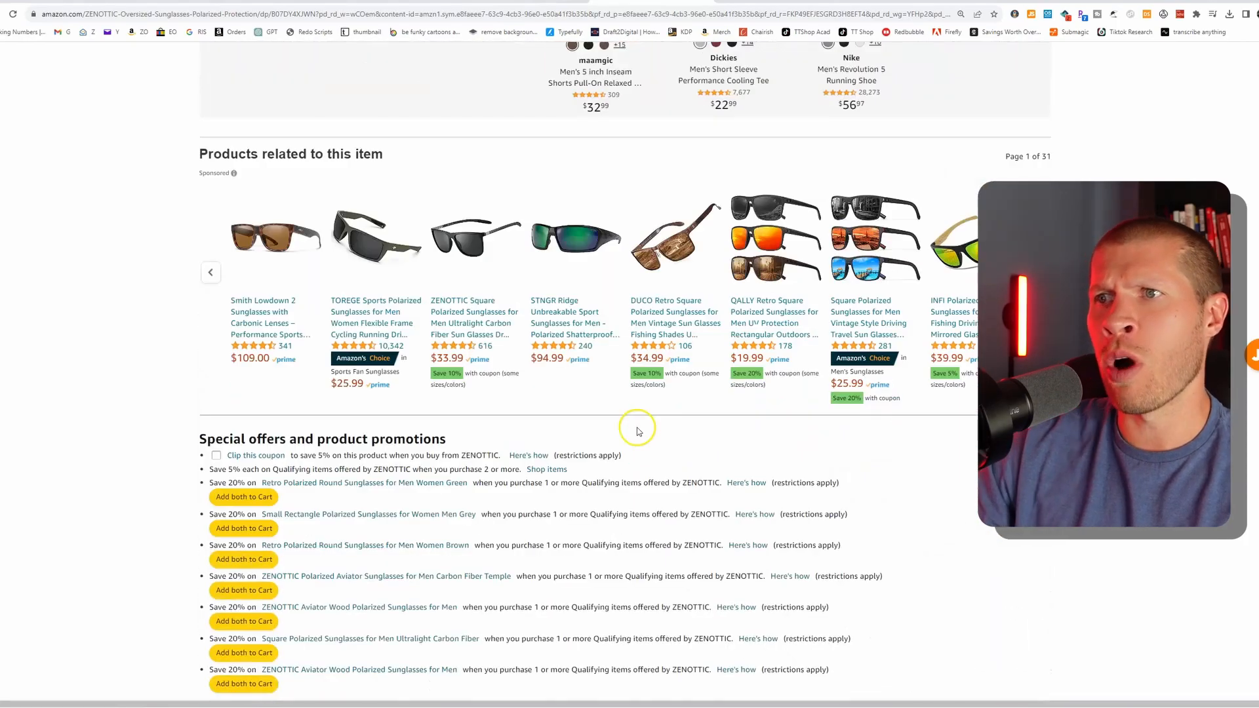
click(377, 317)
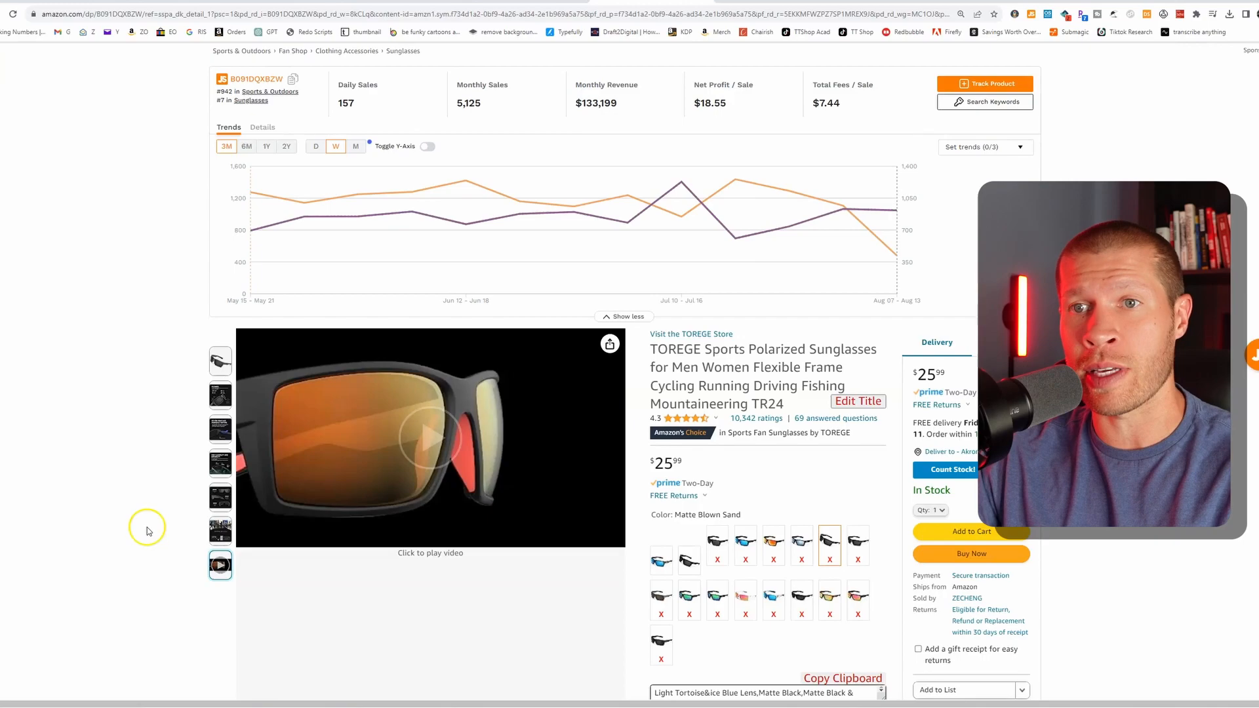
mouse_move(227, 506)
mouse_move(213, 572)
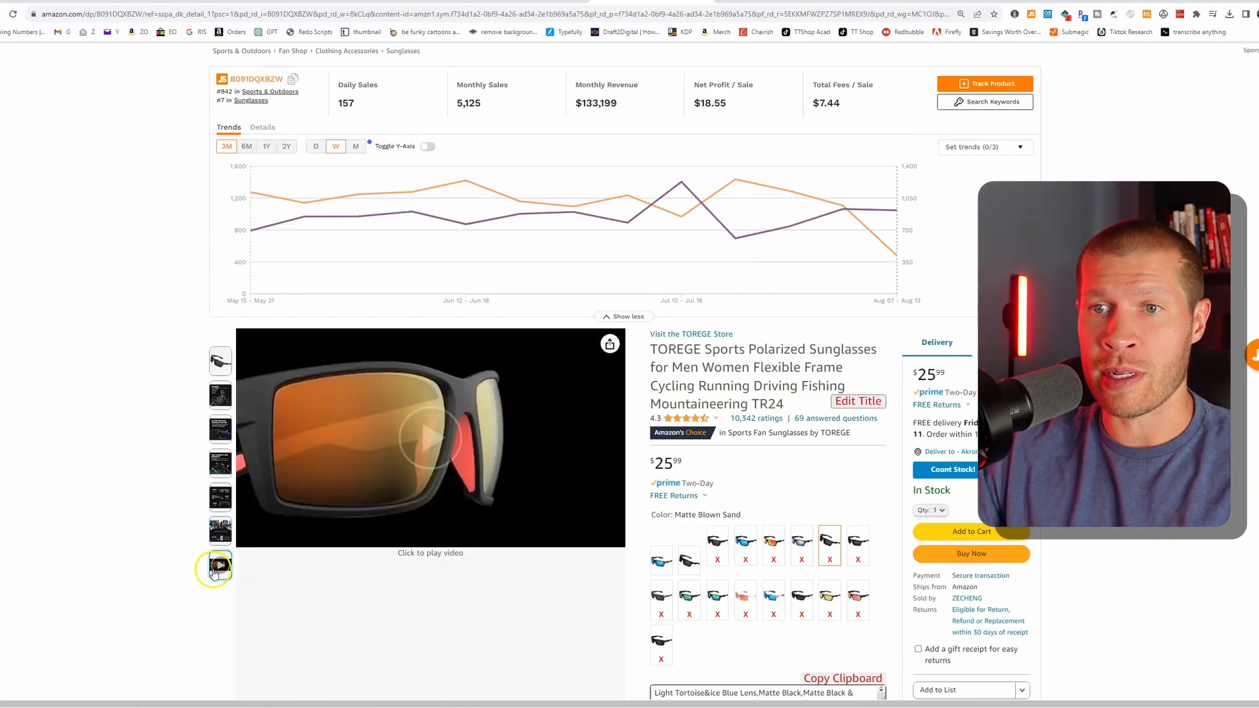
click(397, 483)
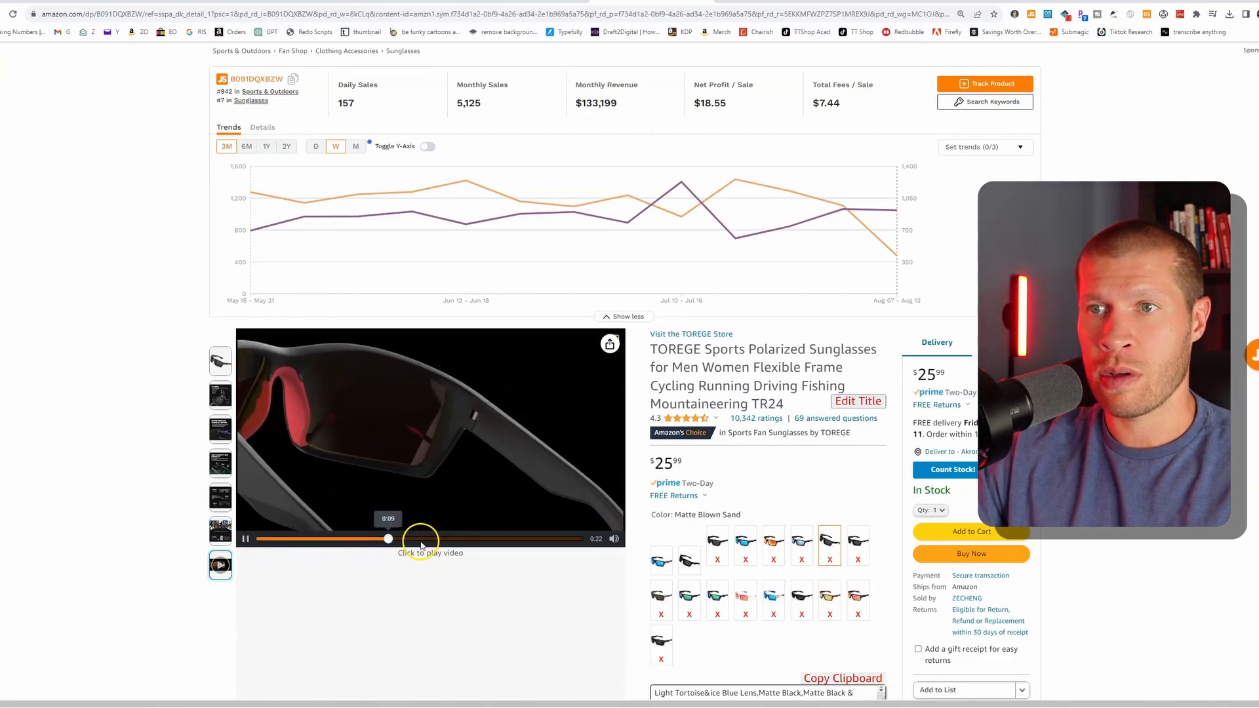
click(507, 539)
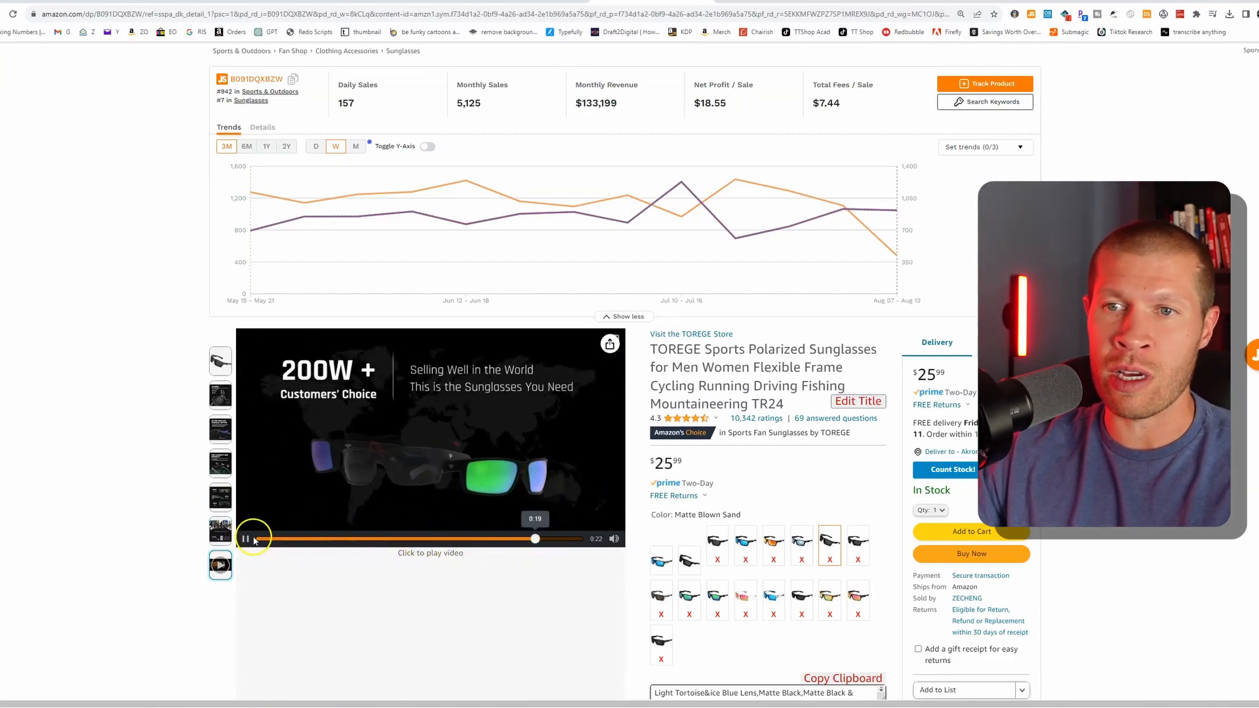
- Find the videos for this product further down the TOREGE listing and page through their carousel
scroll(523, 560, down, 10)
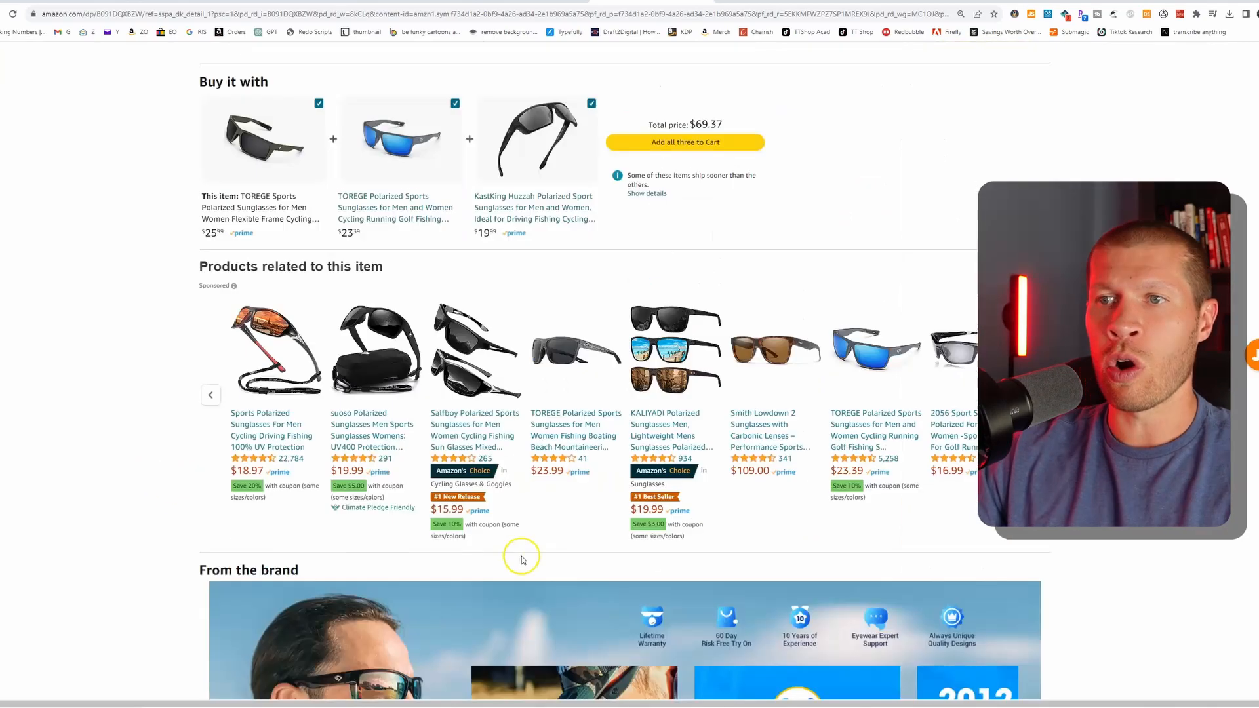
scroll(522, 560, down, 20)
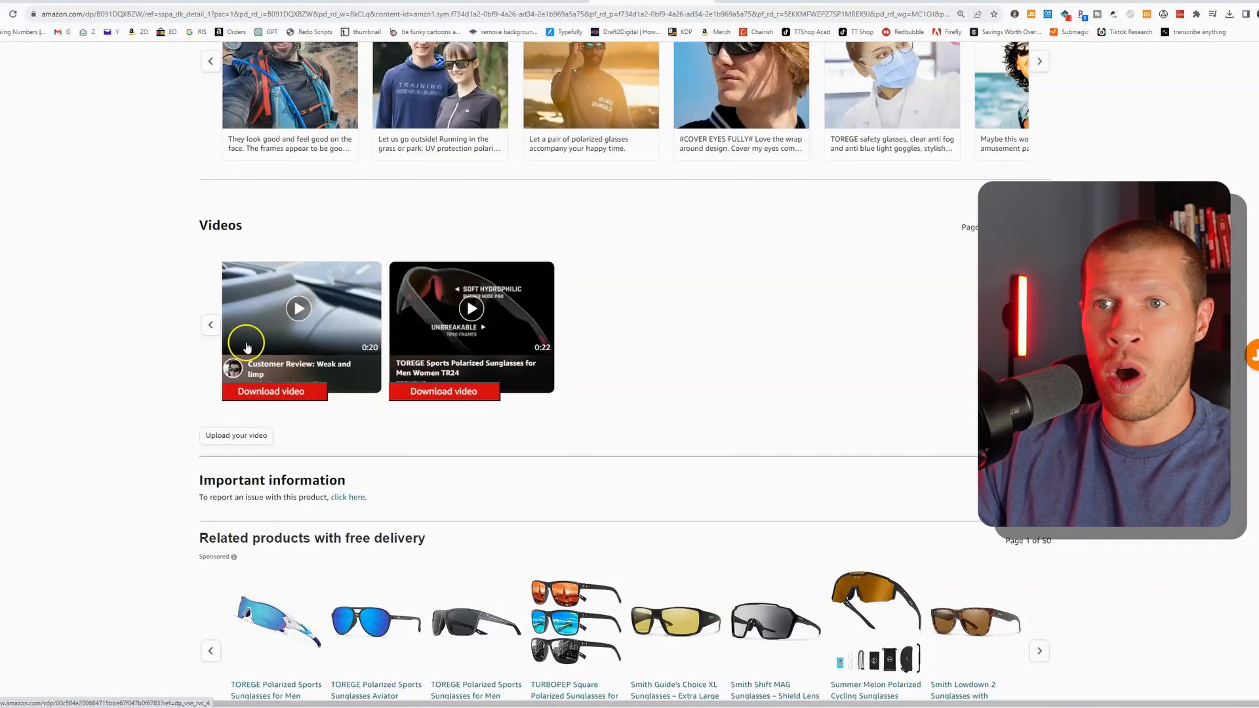
click(210, 325)
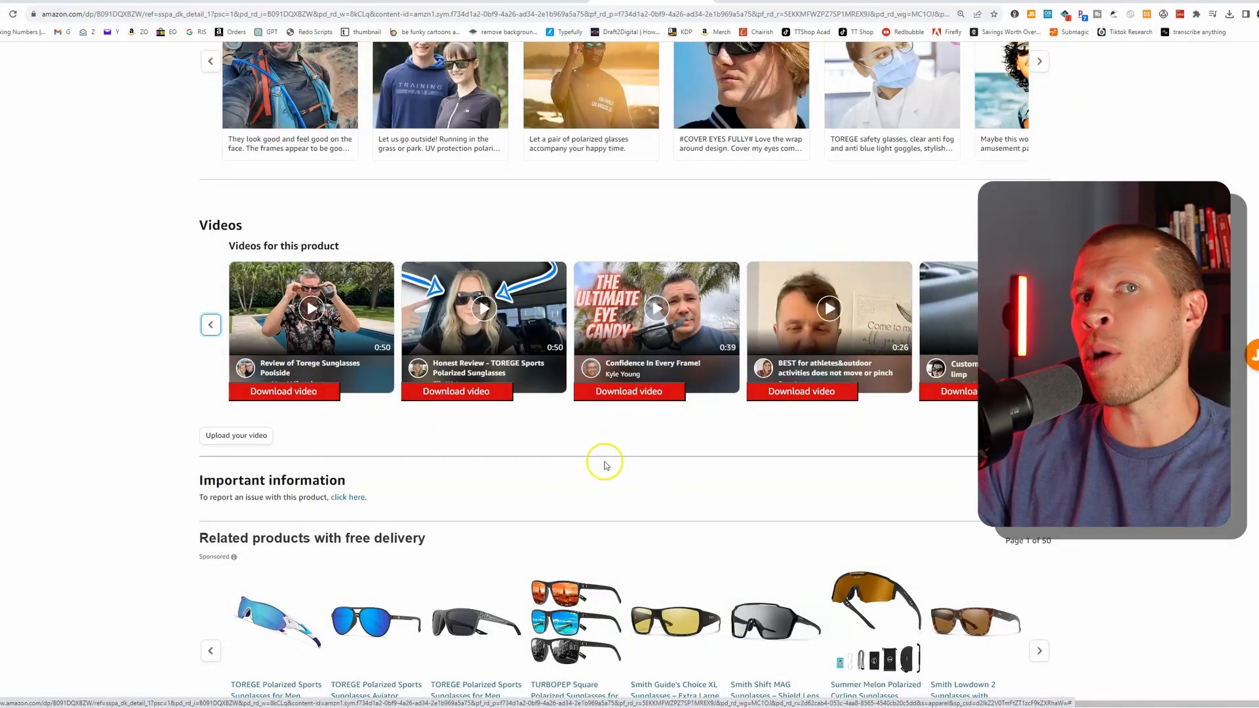
- Open all customer images in the listing's reviews, look through them, and close the image collection
scroll(403, 446, down, 15)
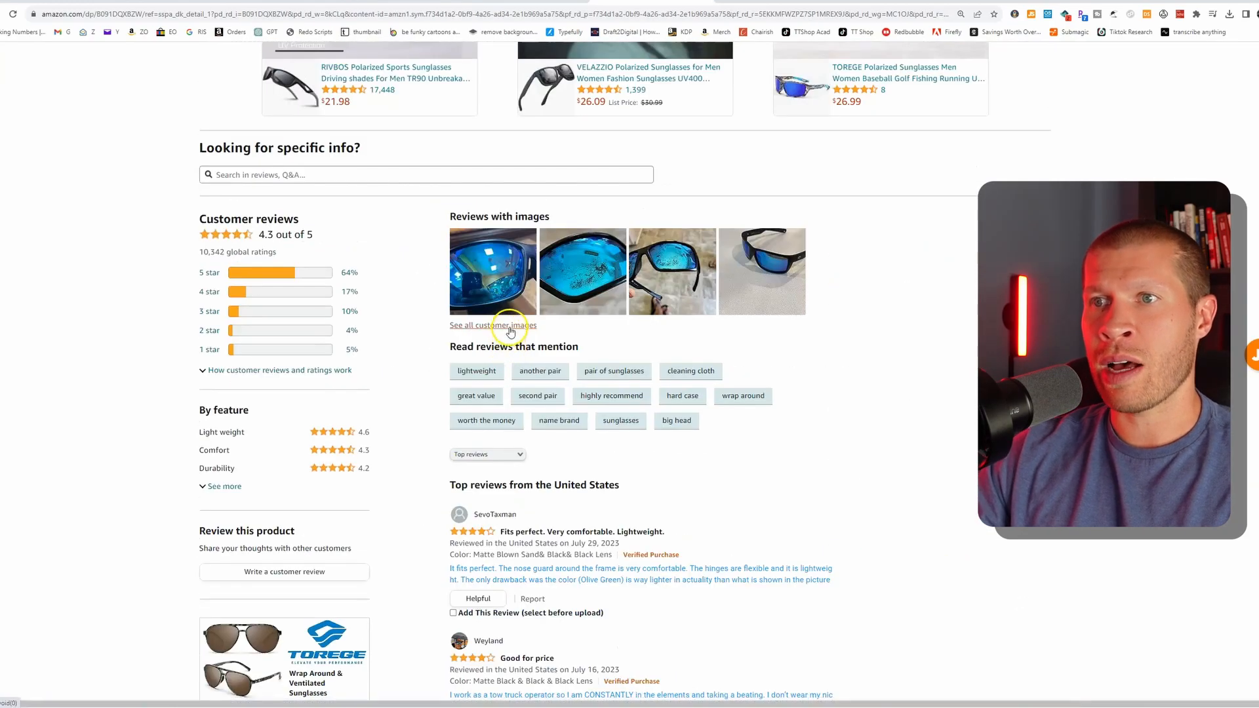
scroll(516, 338, down, 6)
scroll(508, 394, up, 8)
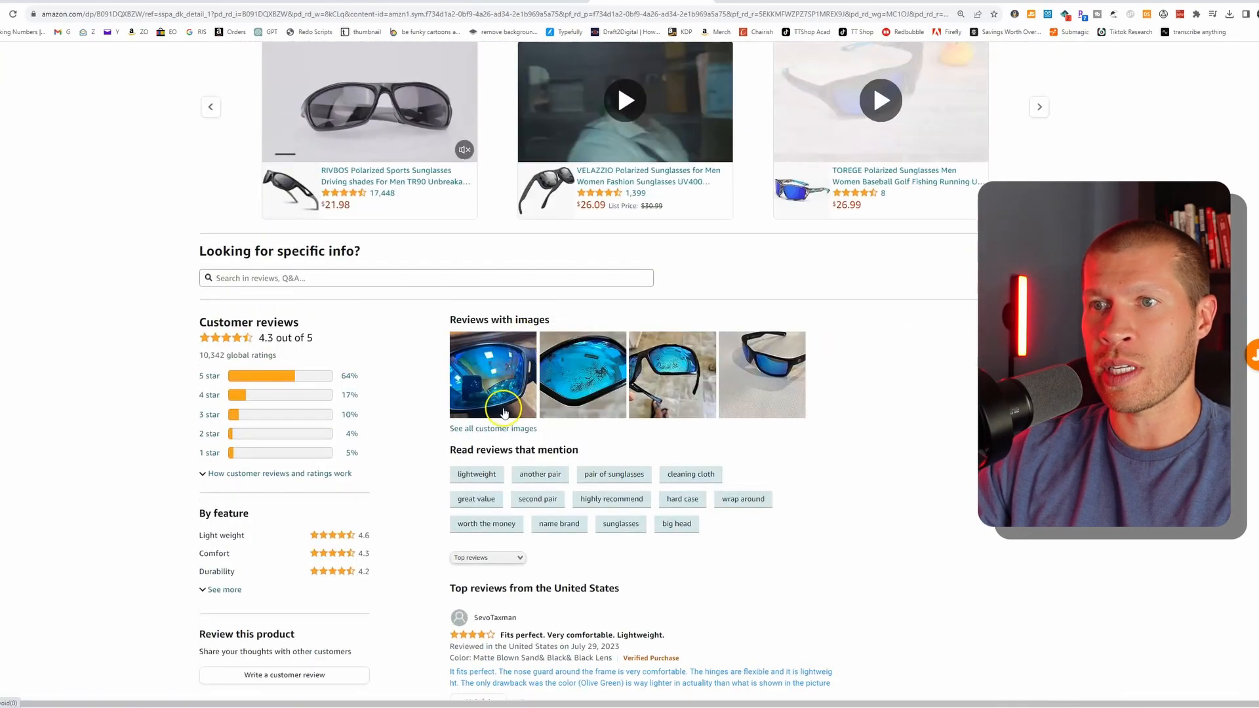
click(503, 428)
scroll(645, 341, down, 5)
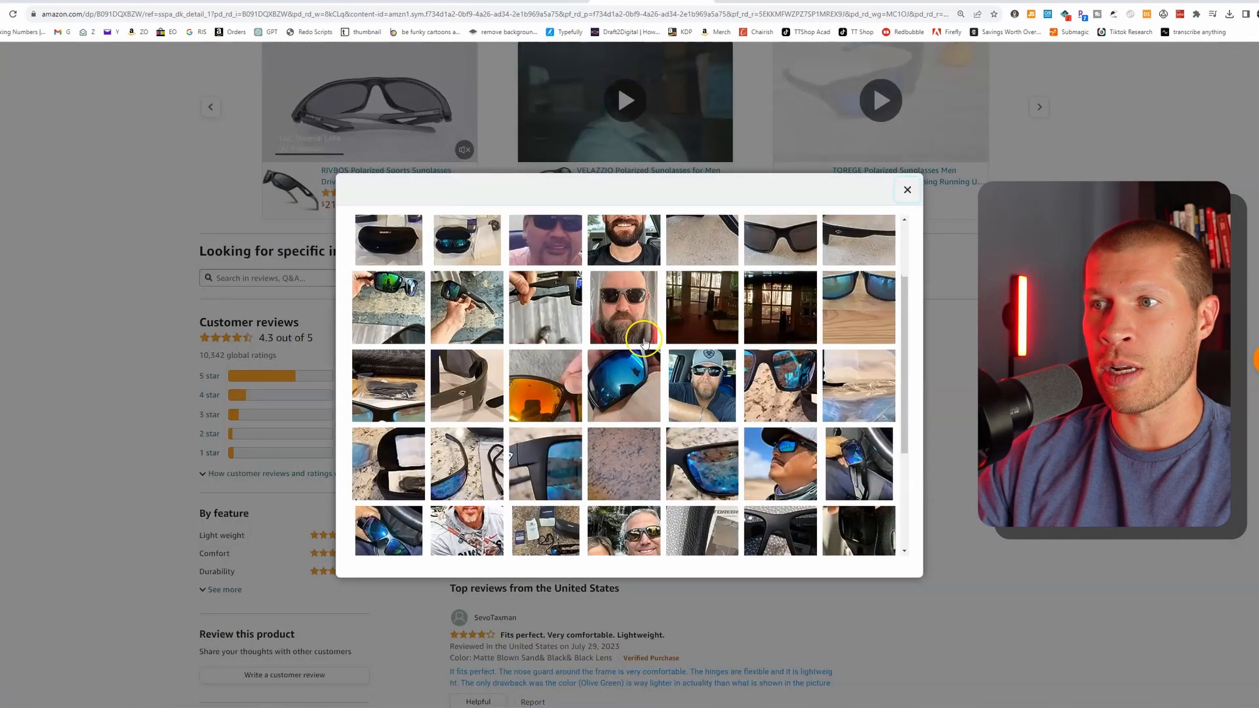
scroll(644, 341, down, 2)
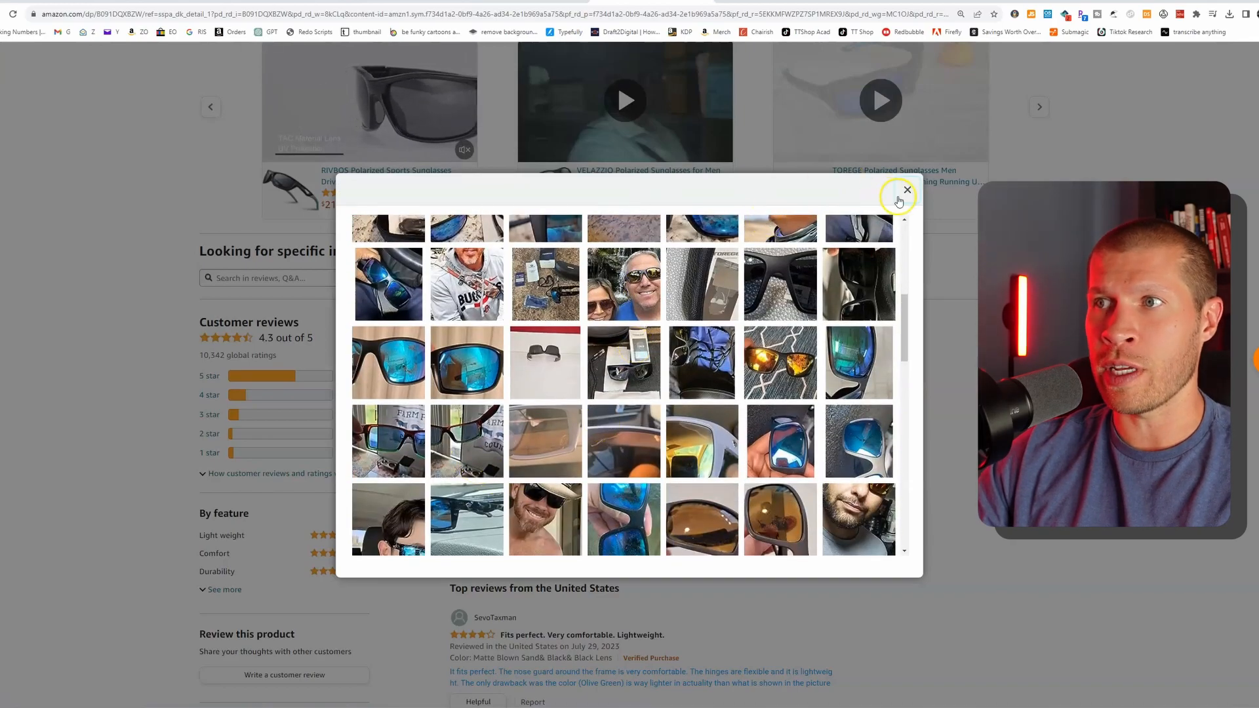
click(906, 190)
- Preview the customer videos for the TOREGE sunglasses again and return to the listing's main image gallery
scroll(616, 278, up, 14)
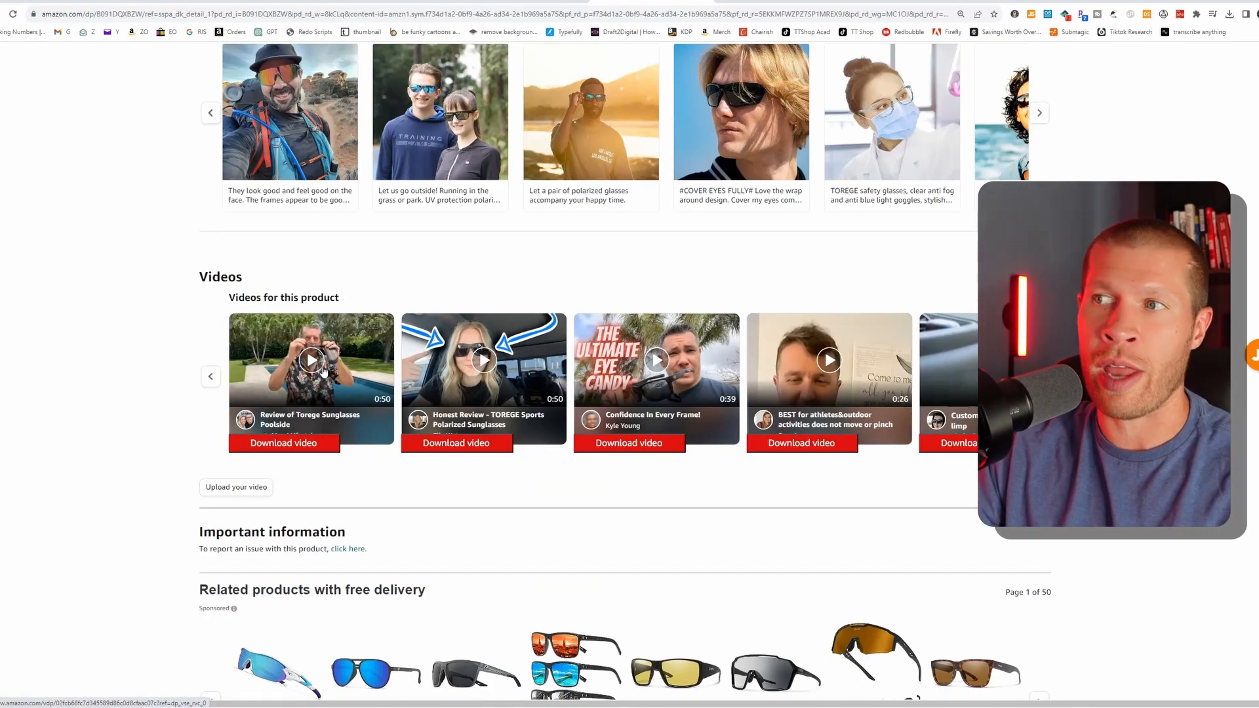
click(826, 386)
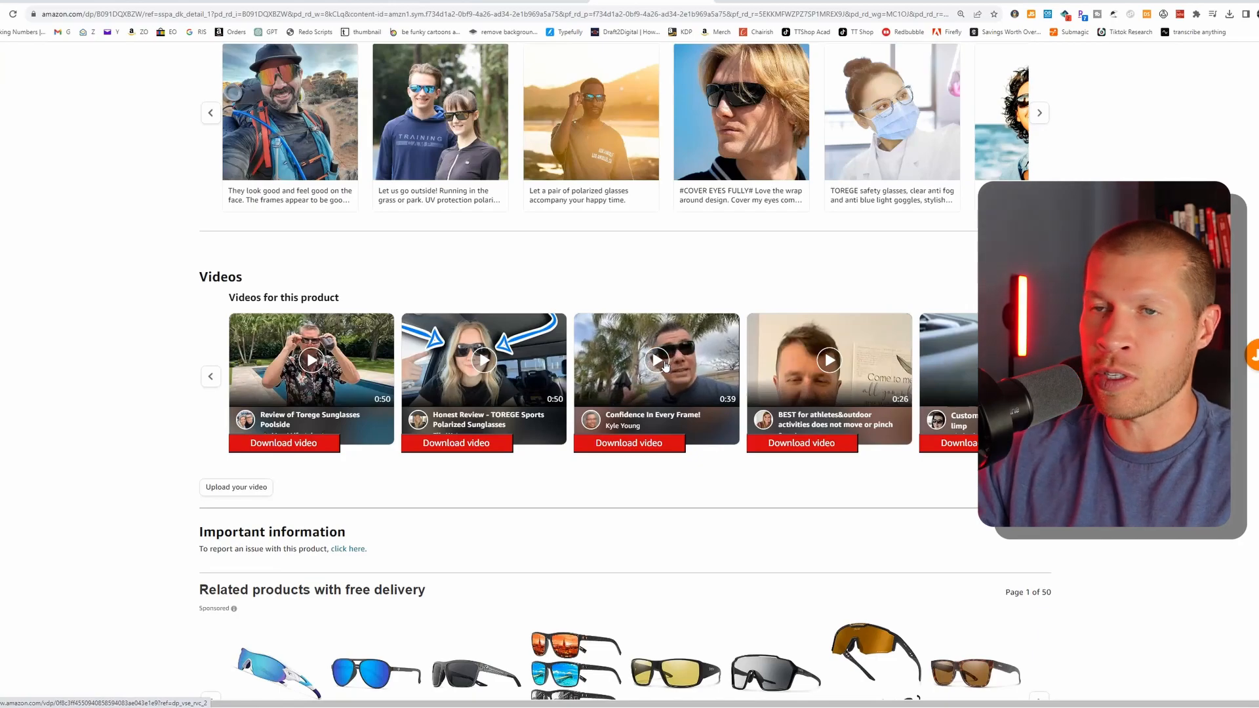
scroll(191, 340, up, 20)
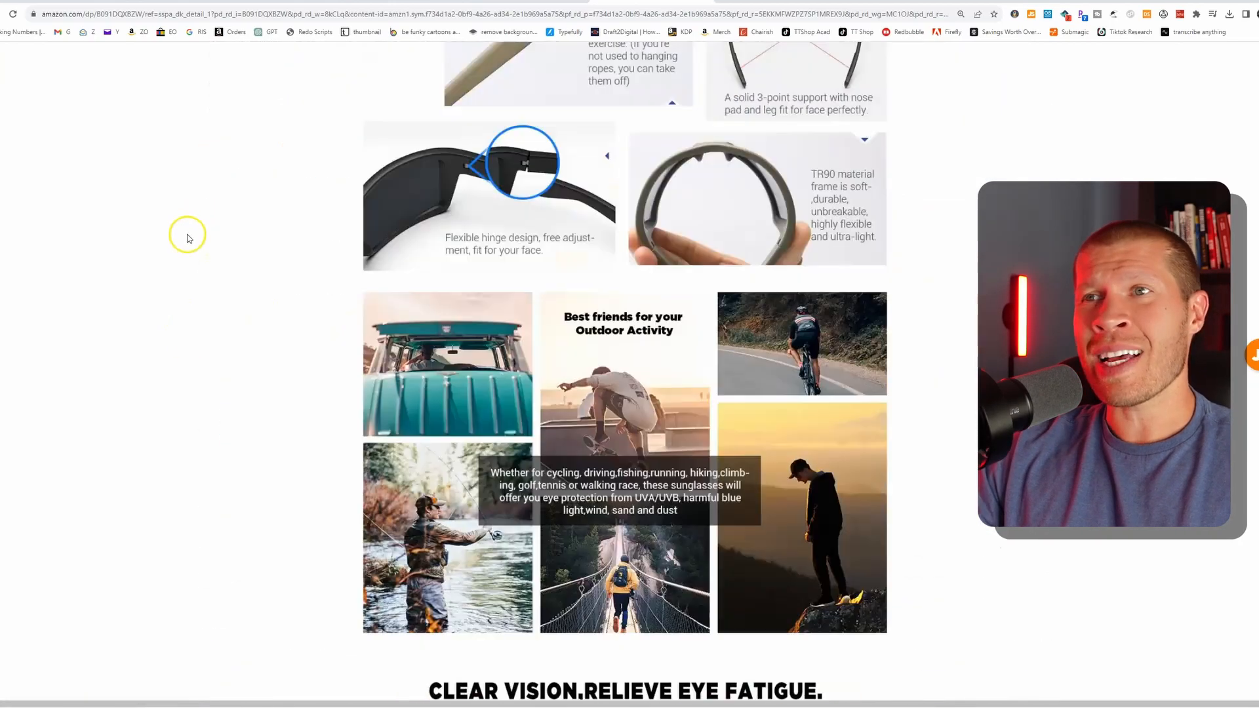
scroll(174, 261, up, 4)
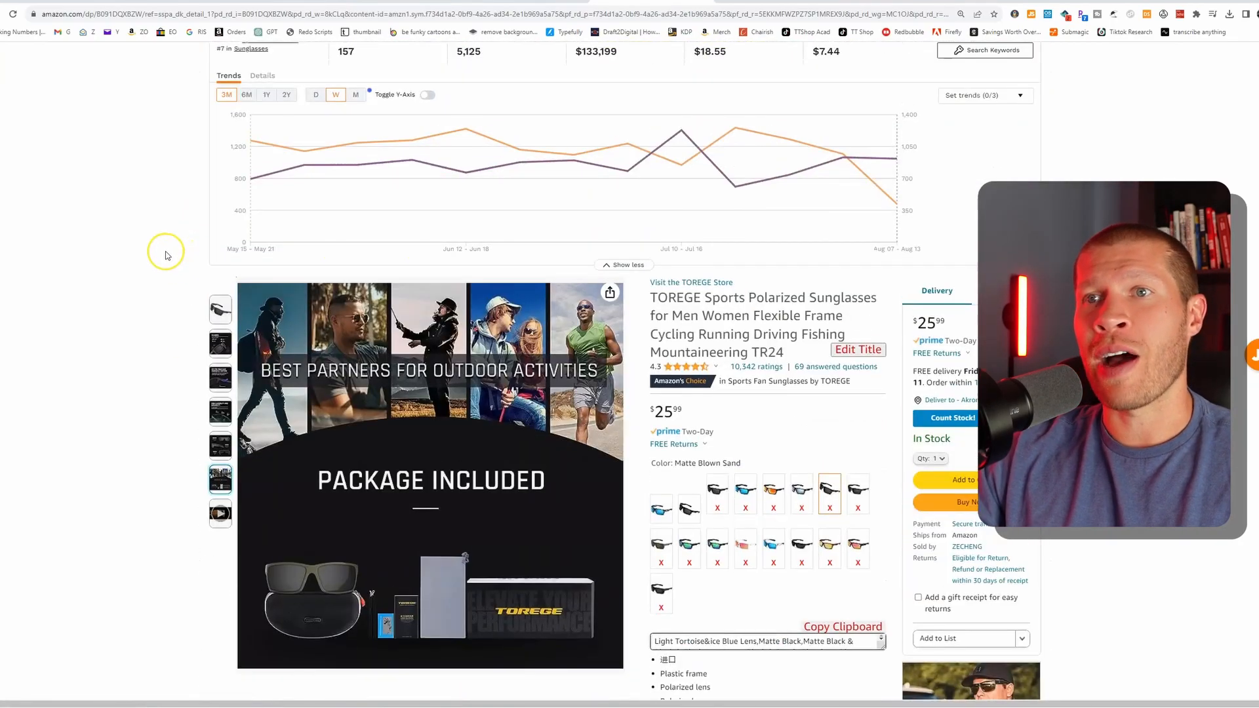